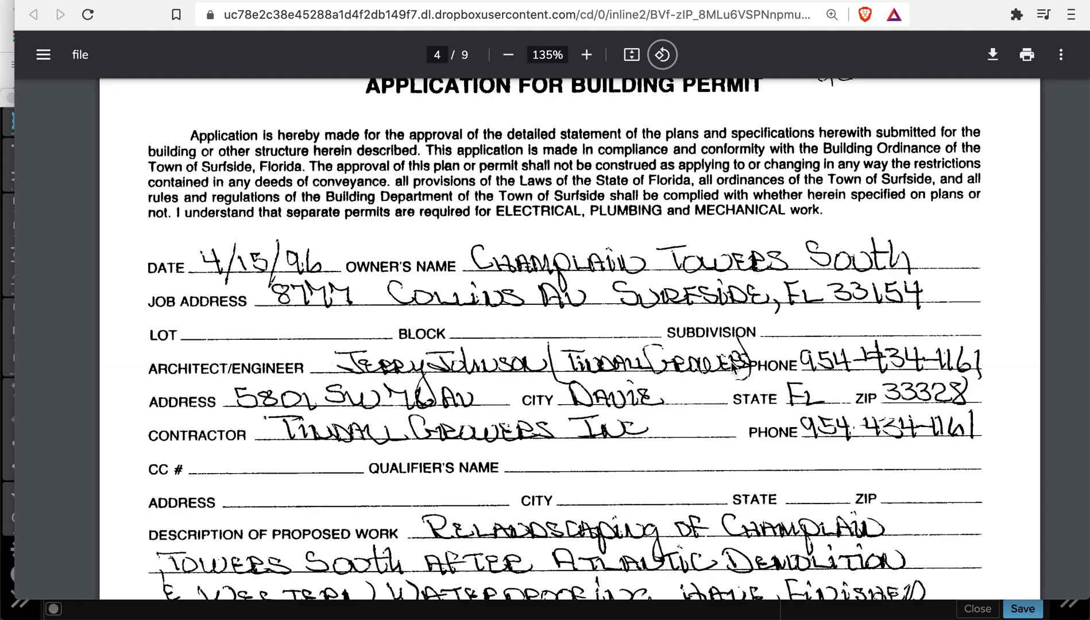
Scroll page 4 of the 1996 permit application to its Description of Proposed Work section.
scroll(707, 372, up, 1)
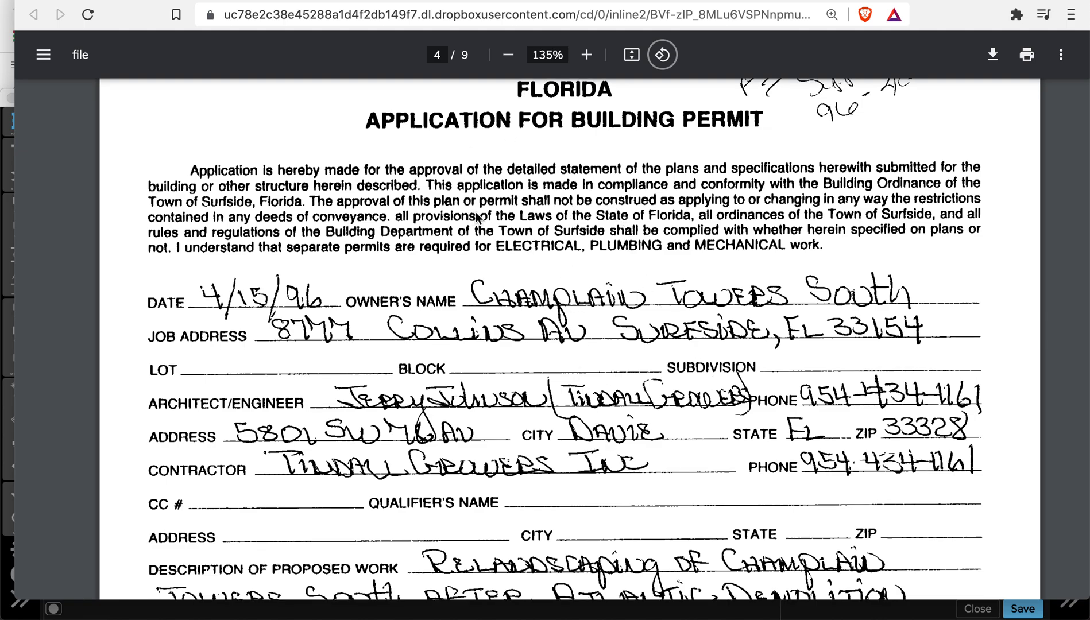
scroll(485, 213, up, 1)
scroll(484, 213, up, 1)
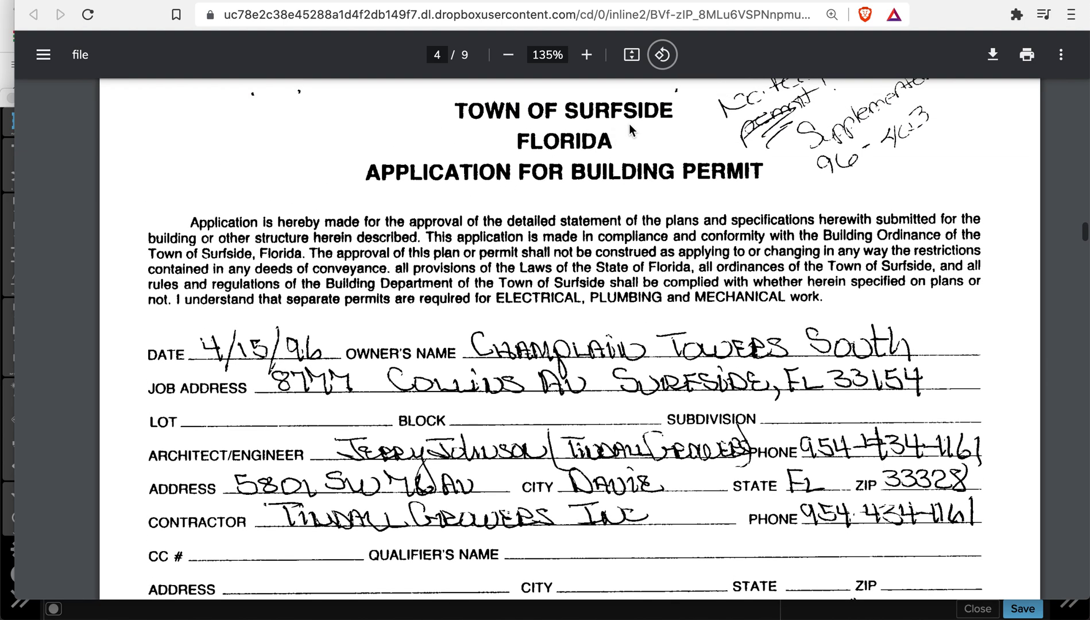
Scroll down through permit pages 5–8 toward the page 9 site drawing.
scroll(620, 415, down, 15)
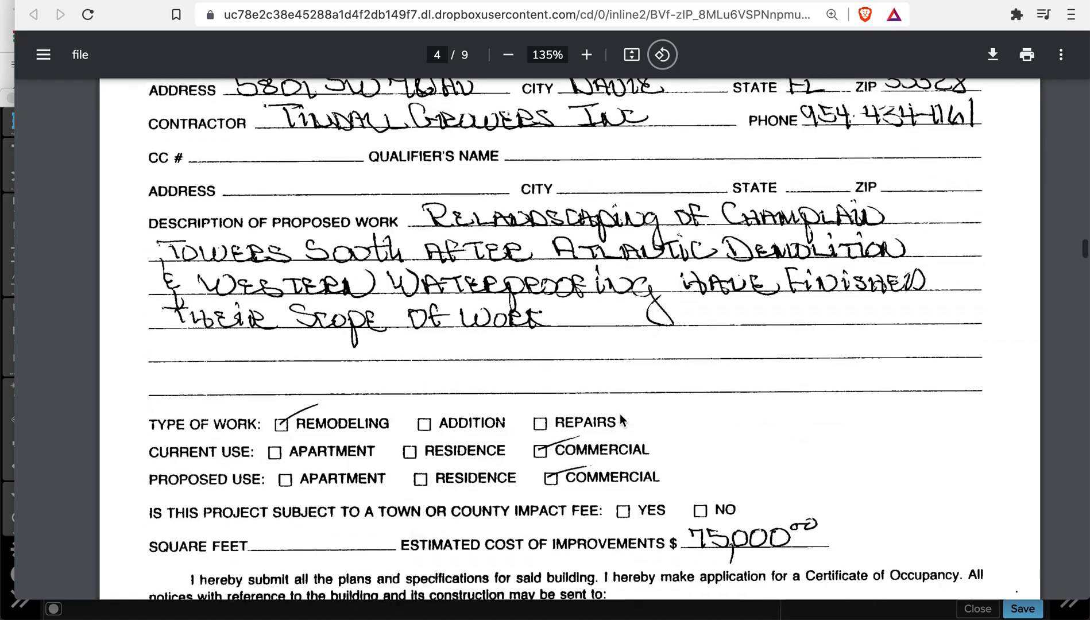
scroll(621, 420, down, 20)
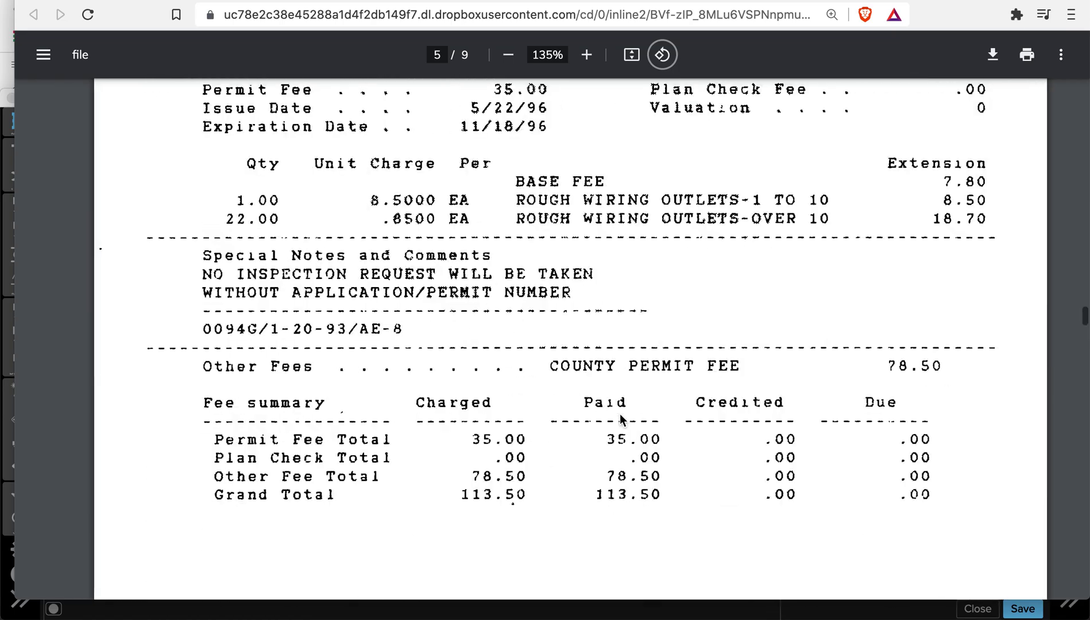
scroll(620, 420, down, 15)
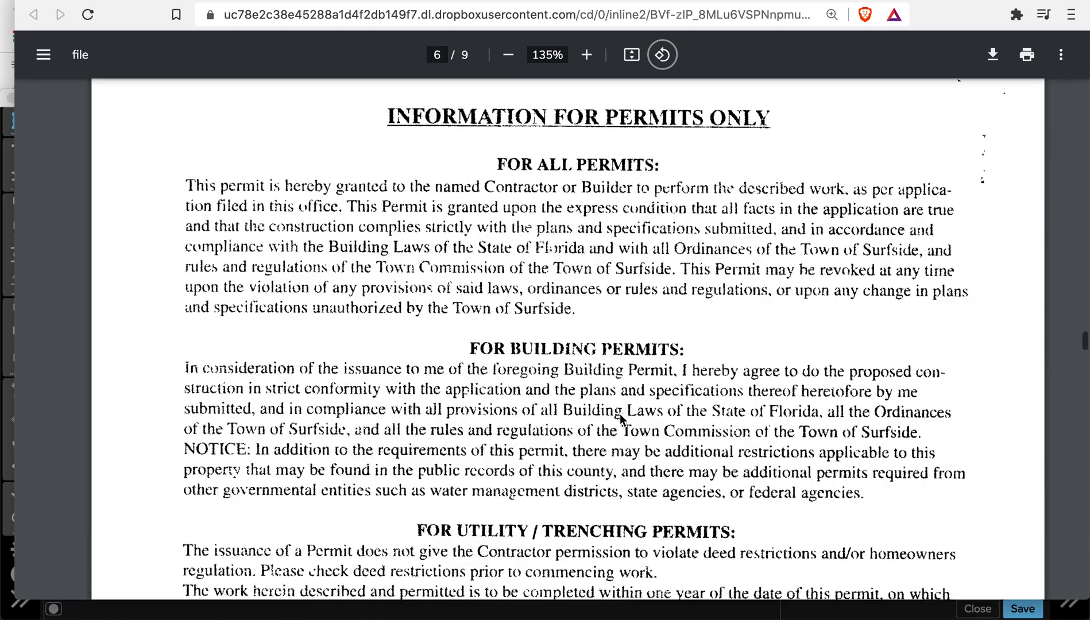
scroll(620, 415, down, 15)
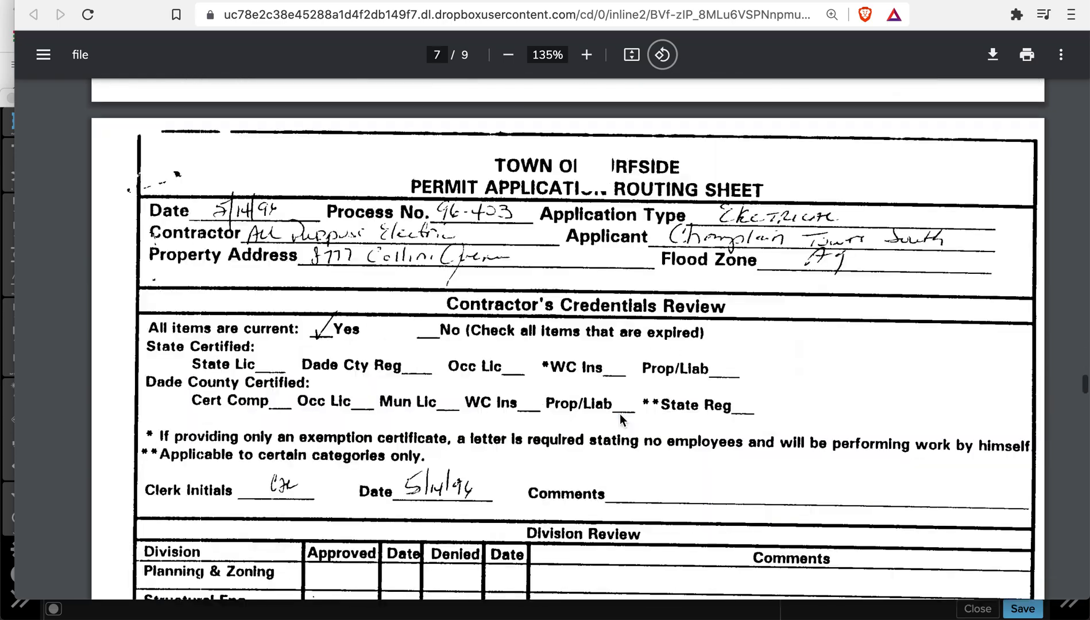
scroll(619, 417, down, 15)
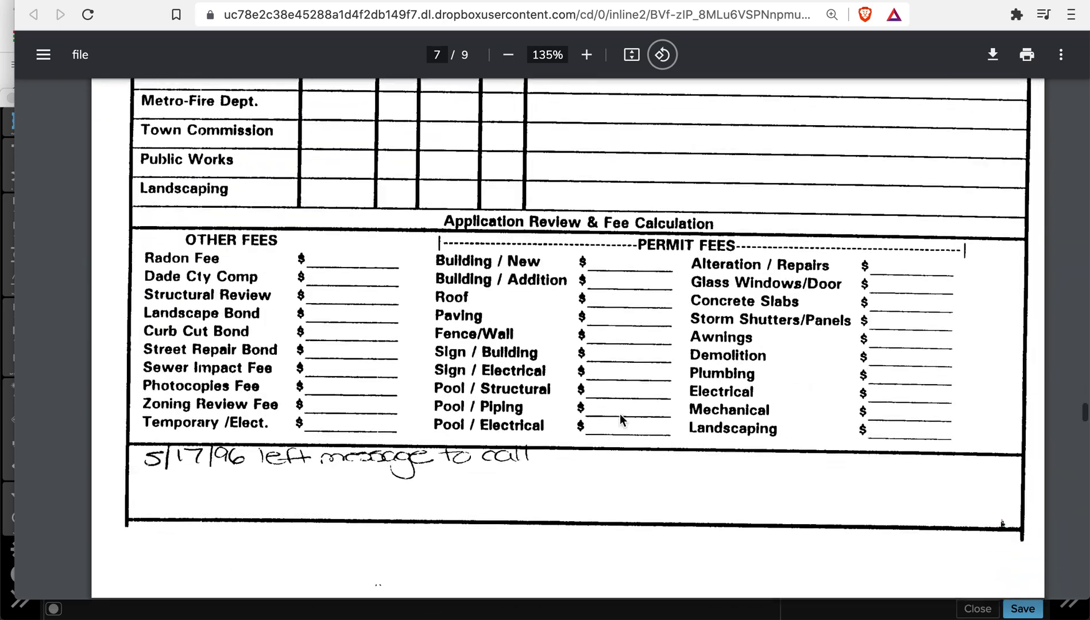
scroll(620, 414, down, 15)
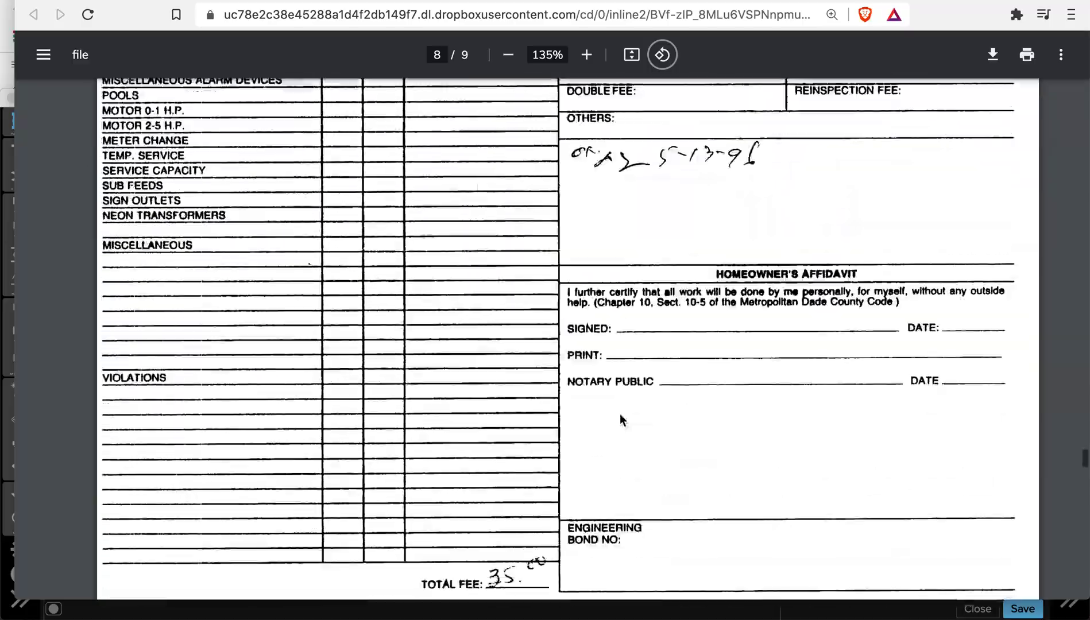
Zoom the 1996 landscape plan out to 60%.
scroll(621, 414, down, 15)
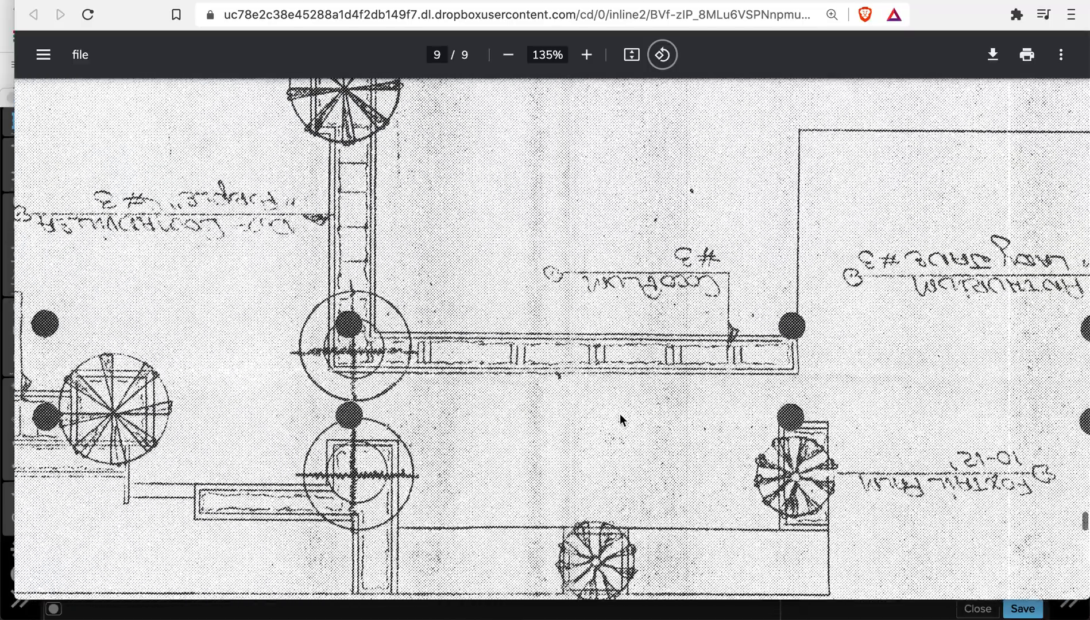
ctrl+scroll(632, 429, down, 5)
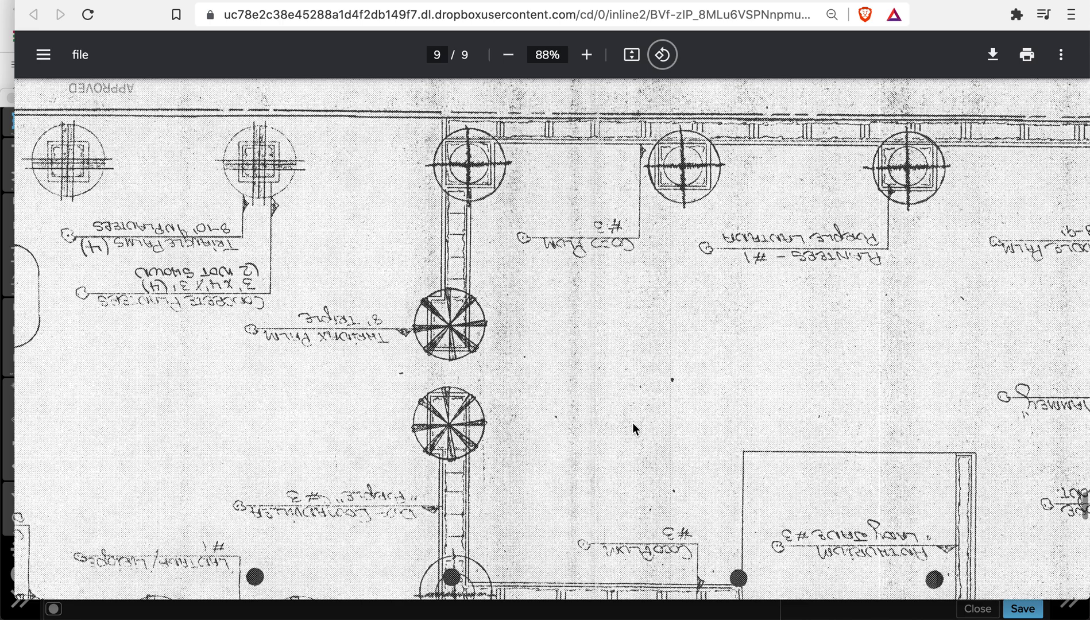
ctrl+scroll(631, 424, down, 5)
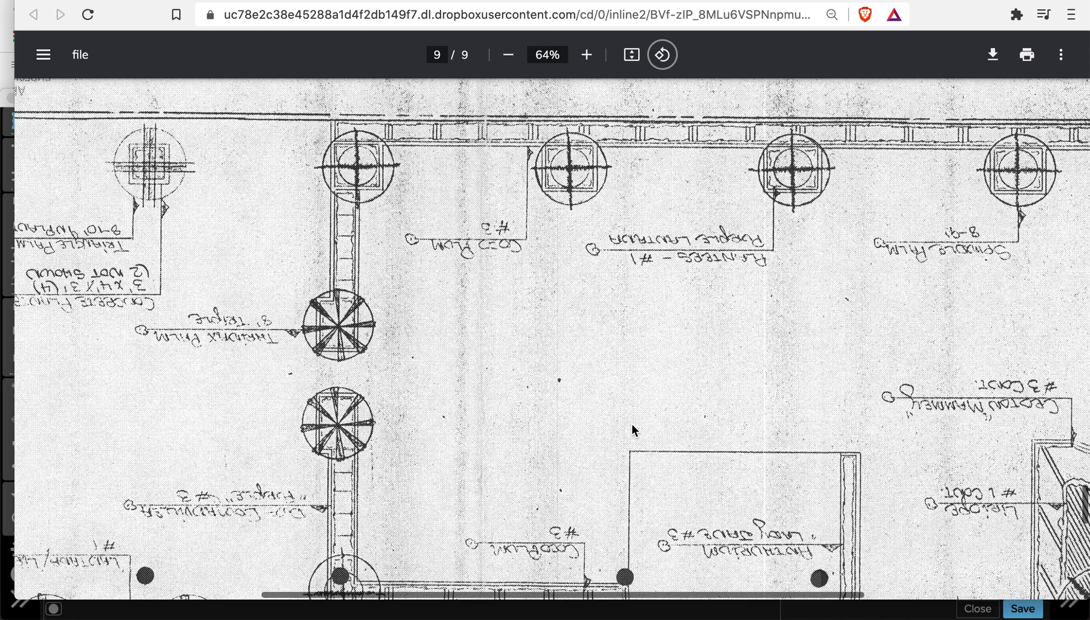
scroll(540, 384, down, 2)
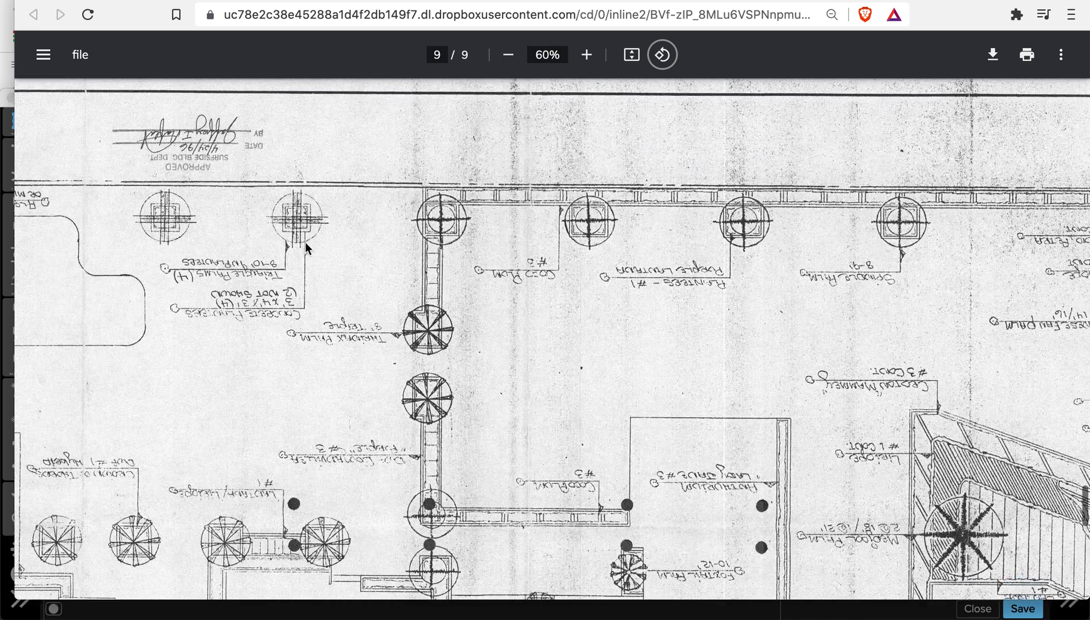
scroll(594, 384, down, 4)
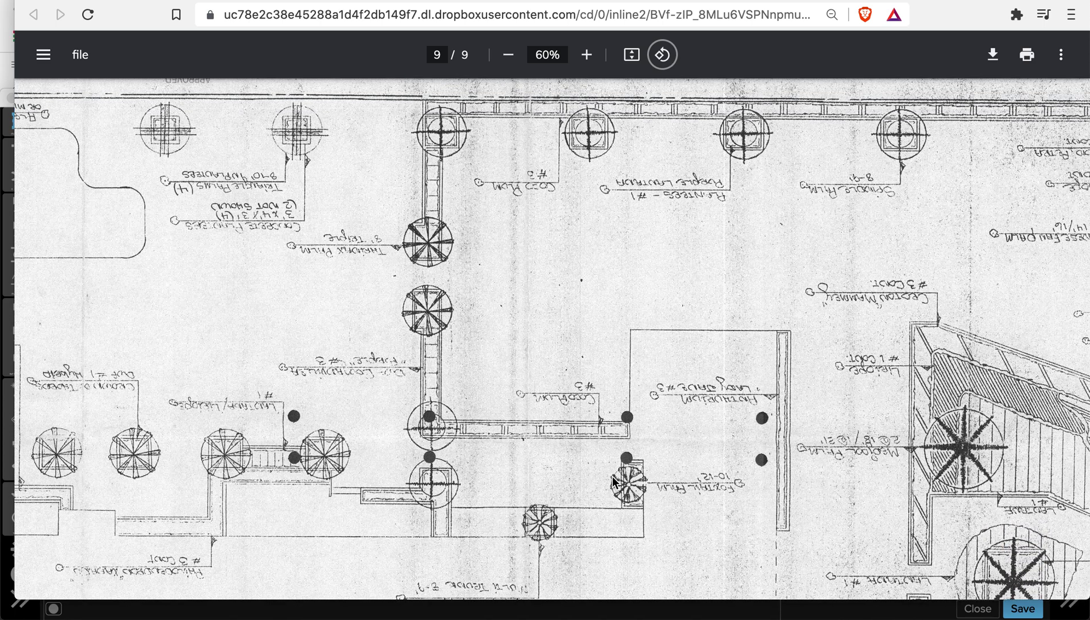
scroll(632, 491, up, 1)
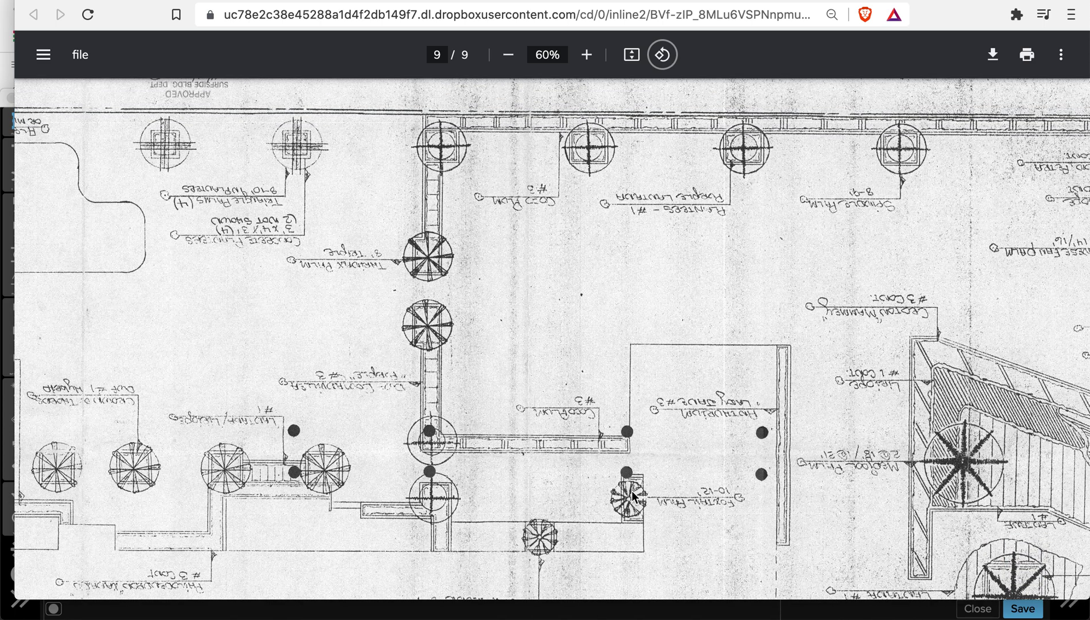
scroll(633, 490, up, 1)
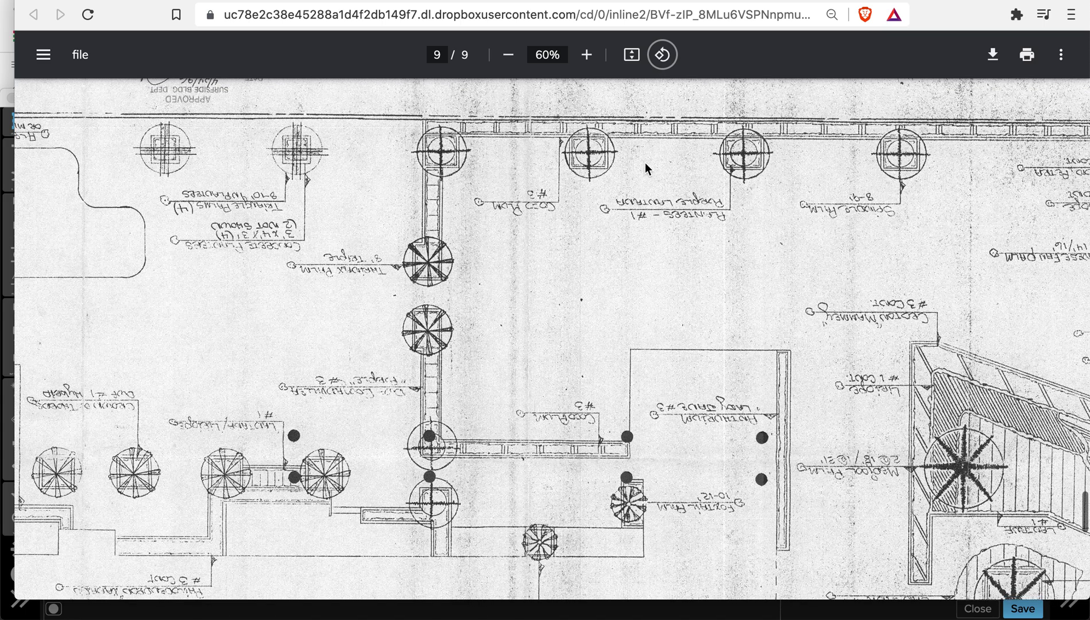
Rotate the landscape plan around until it reads upright.
click(658, 63)
click(662, 55)
click(661, 55)
click(660, 62)
Pan across the upright landscape plan, then switch to the pool deck drainage PDF.
scroll(760, 350, down, 2)
scroll(760, 346, right, 7)
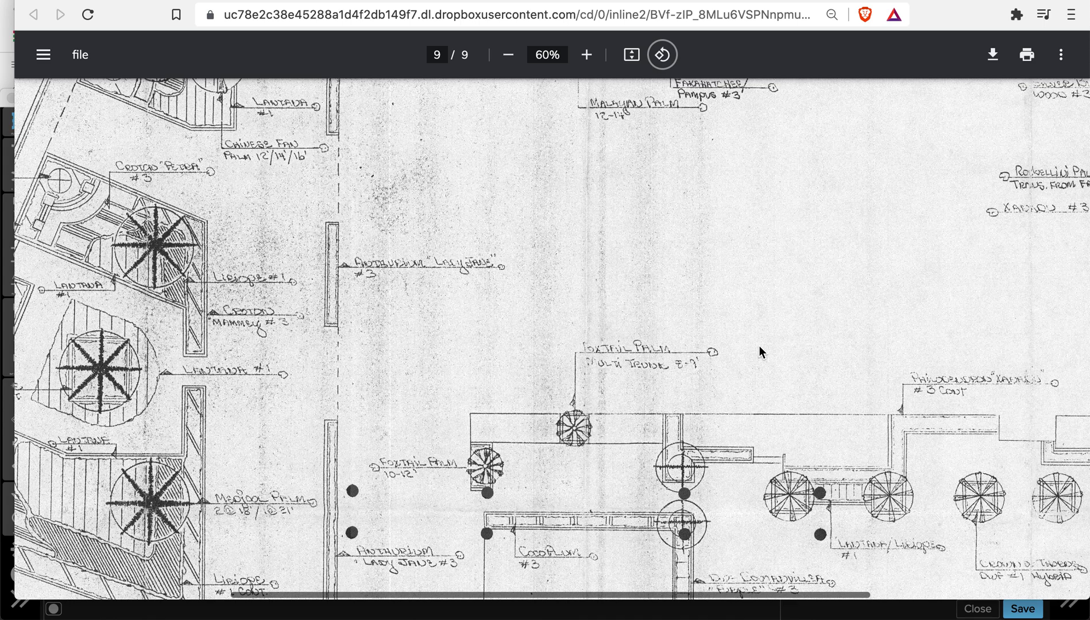
scroll(661, 315, right, 3)
scroll(662, 316, right, 1)
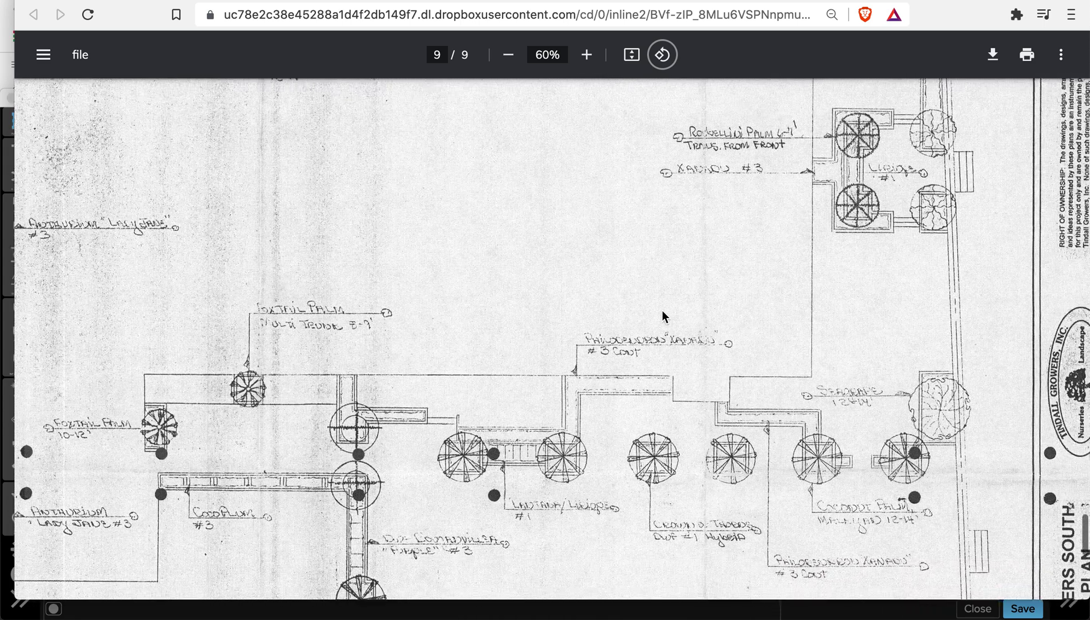
scroll(598, 443, down, 1)
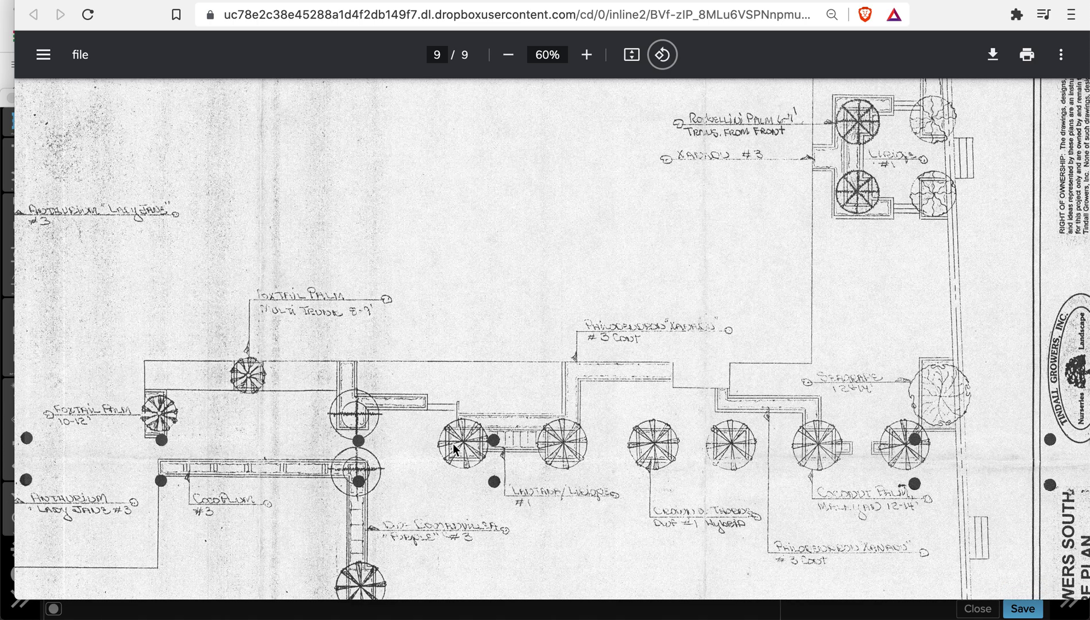
scroll(413, 444, down, 2)
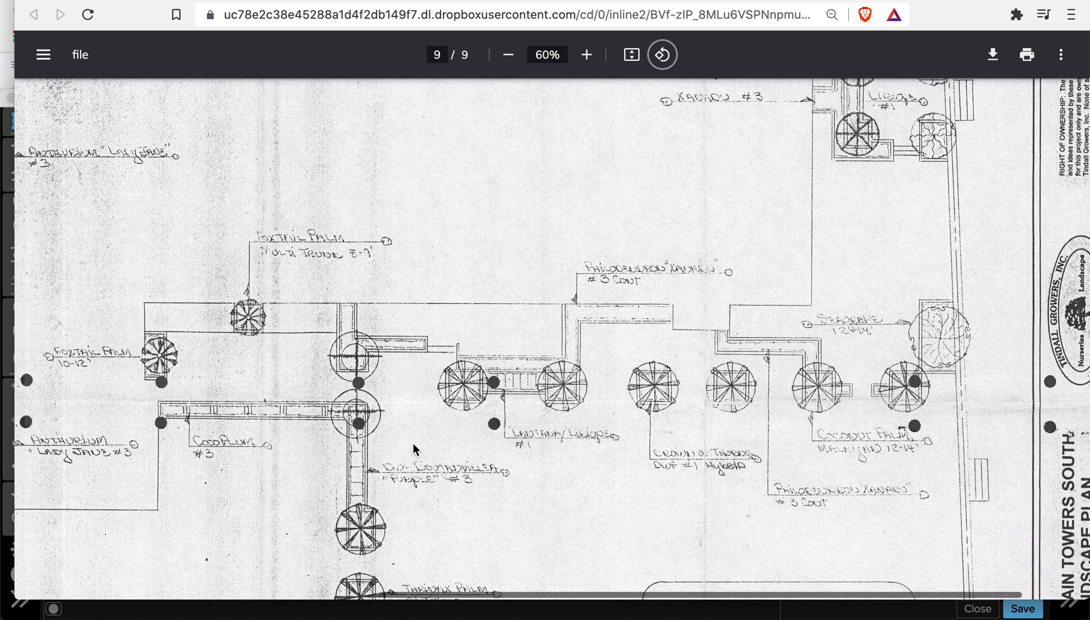
scroll(413, 444, left, 1)
scroll(413, 444, down, 3)
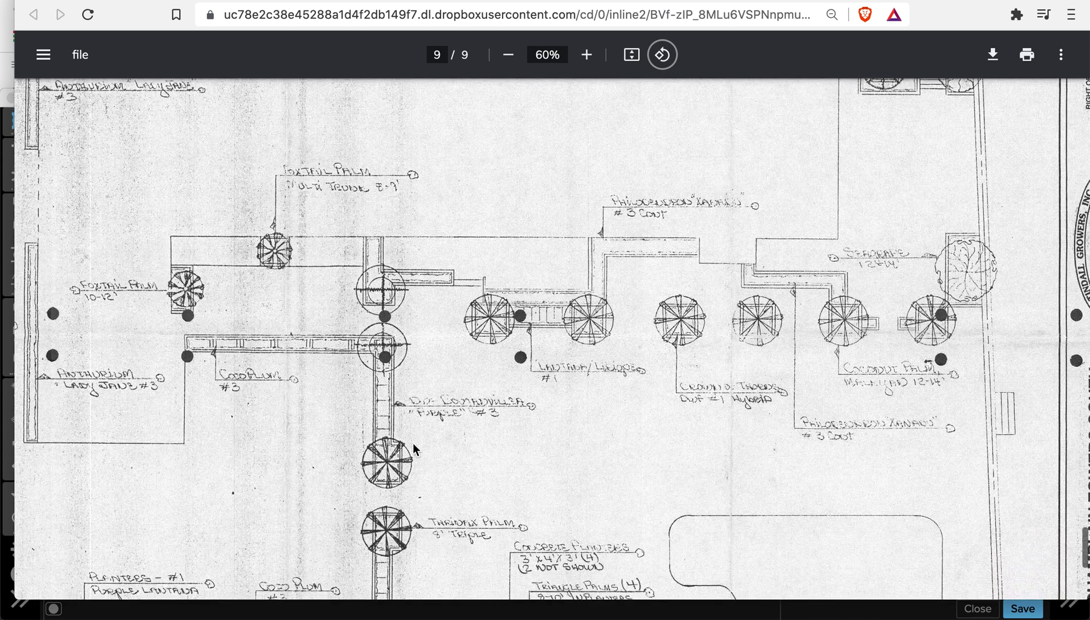
scroll(681, 518, right, 2)
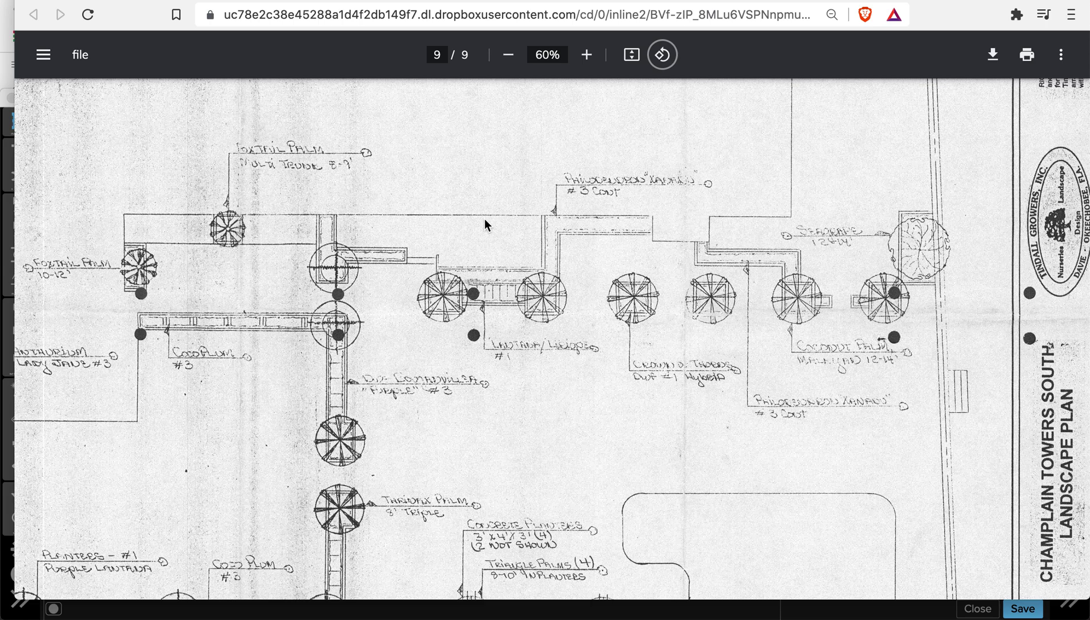
scroll(447, 219, left, 1)
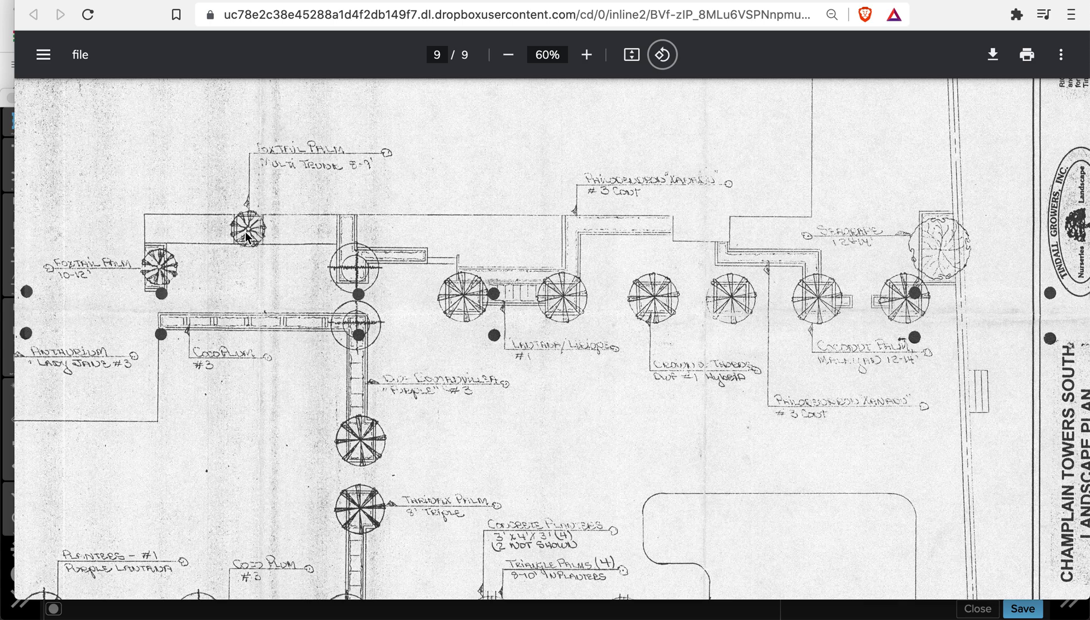
scroll(367, 369, down, 1)
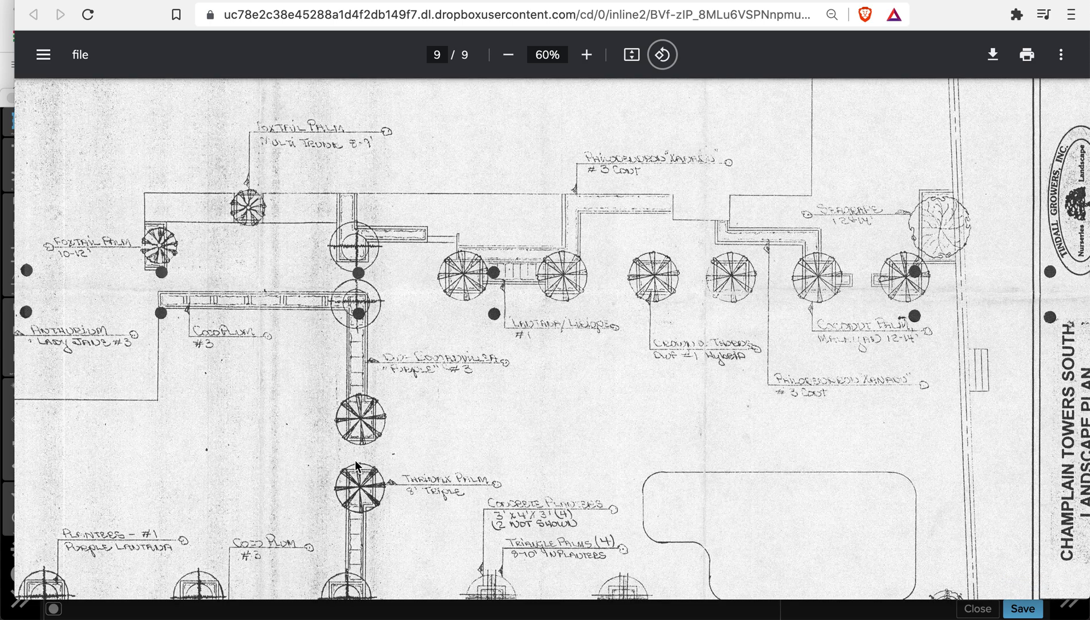
scroll(386, 423, down, 2)
scroll(386, 423, right, 1)
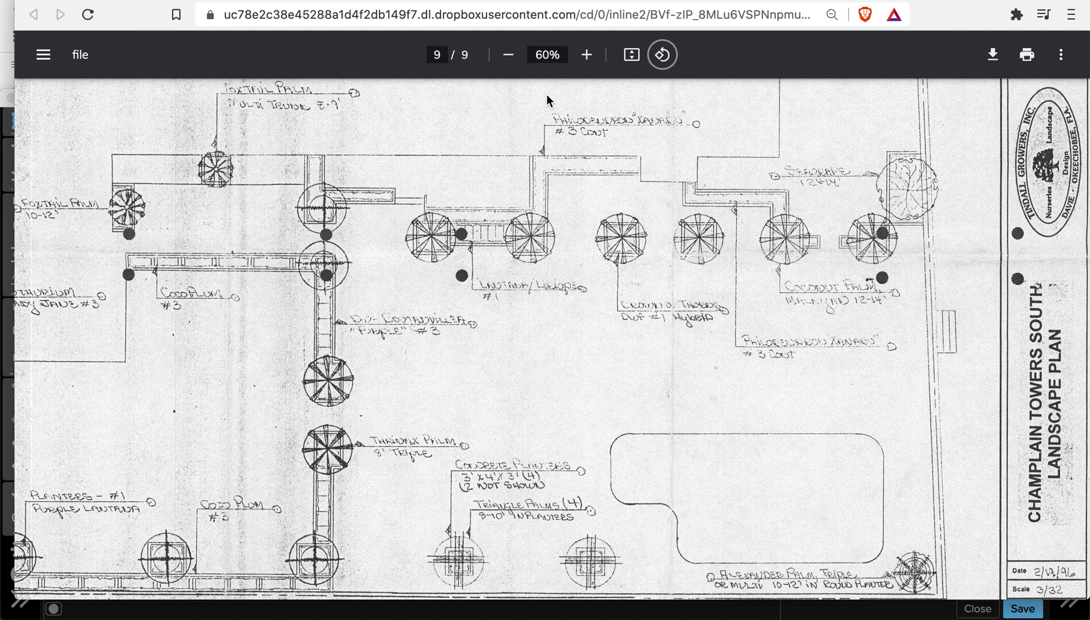
click(287, 1)
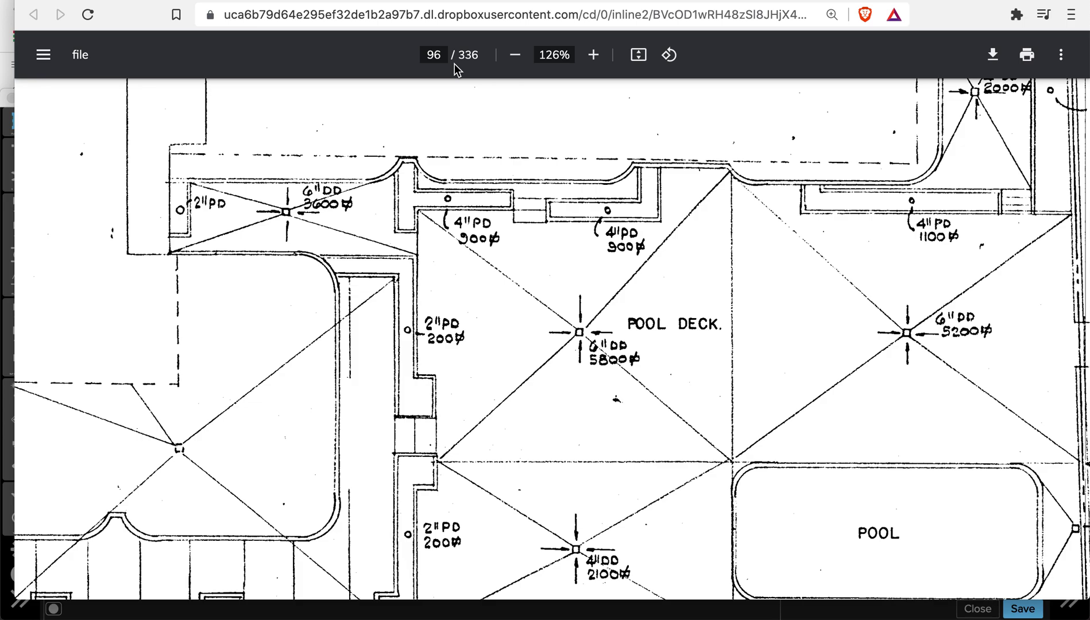
scroll(569, 405, right, 3)
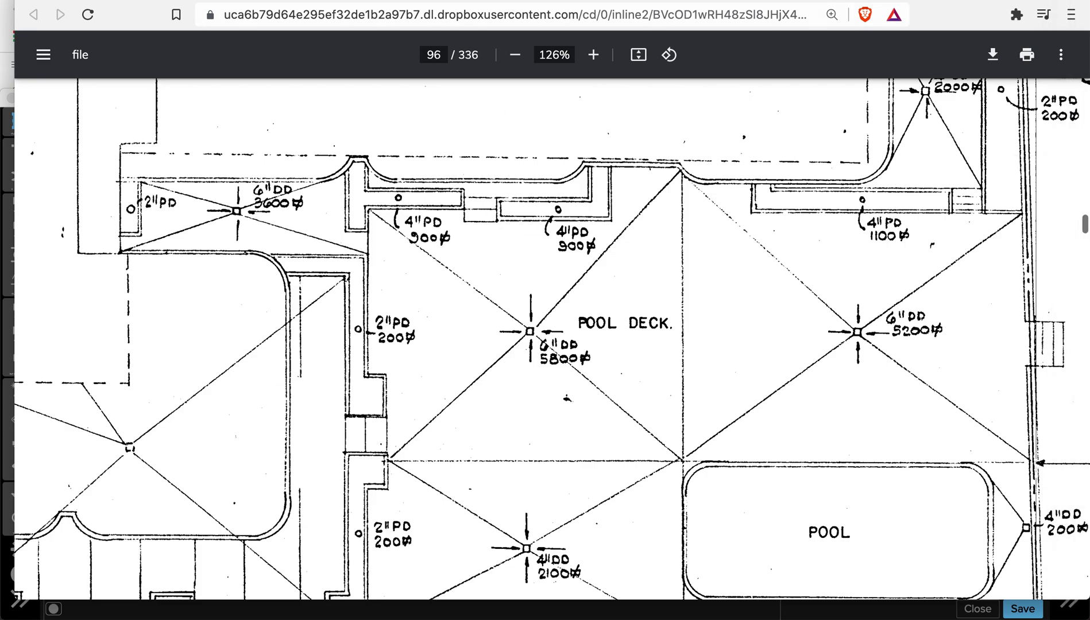
click(376, 1)
scroll(501, 245, down, 5)
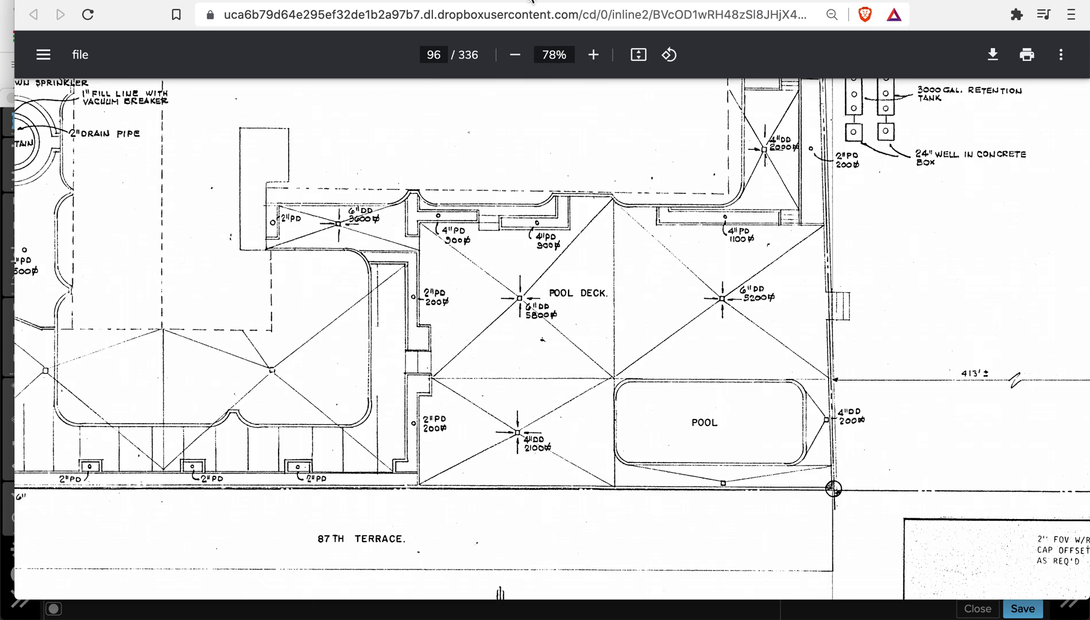
click(314, 1)
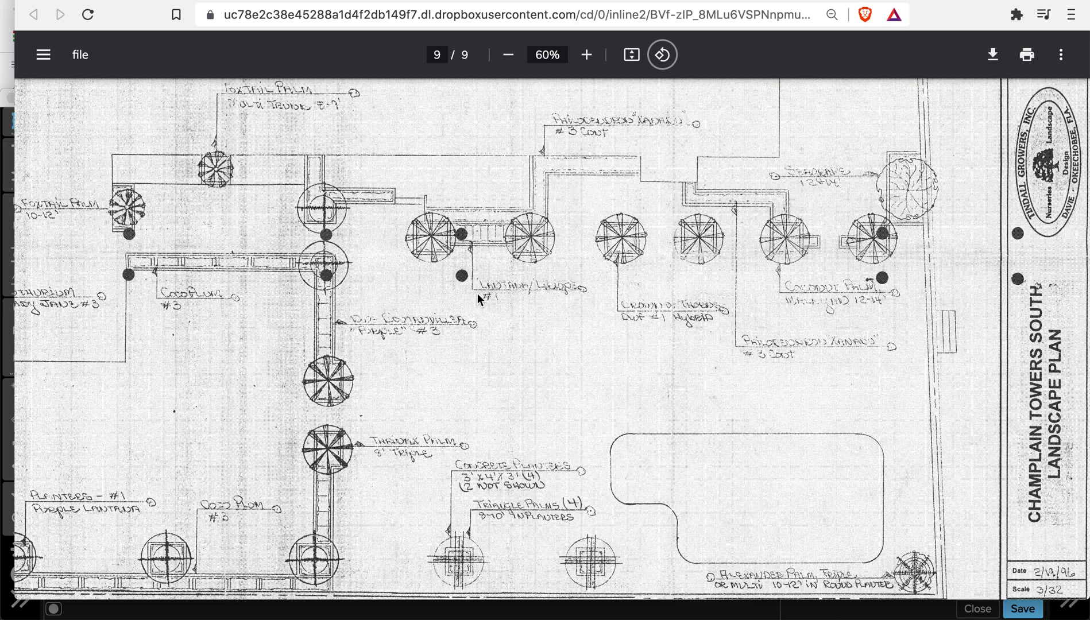
Zoom in on the planters of the 1996 landscape plan and back out.
scroll(494, 291, up, 5)
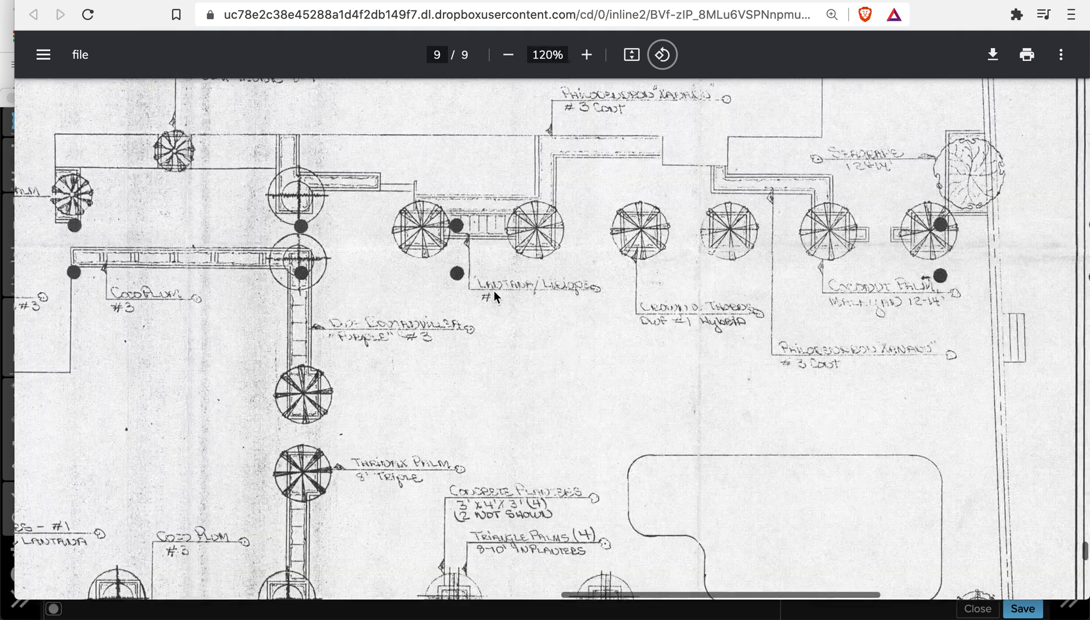
scroll(482, 279, up, 5)
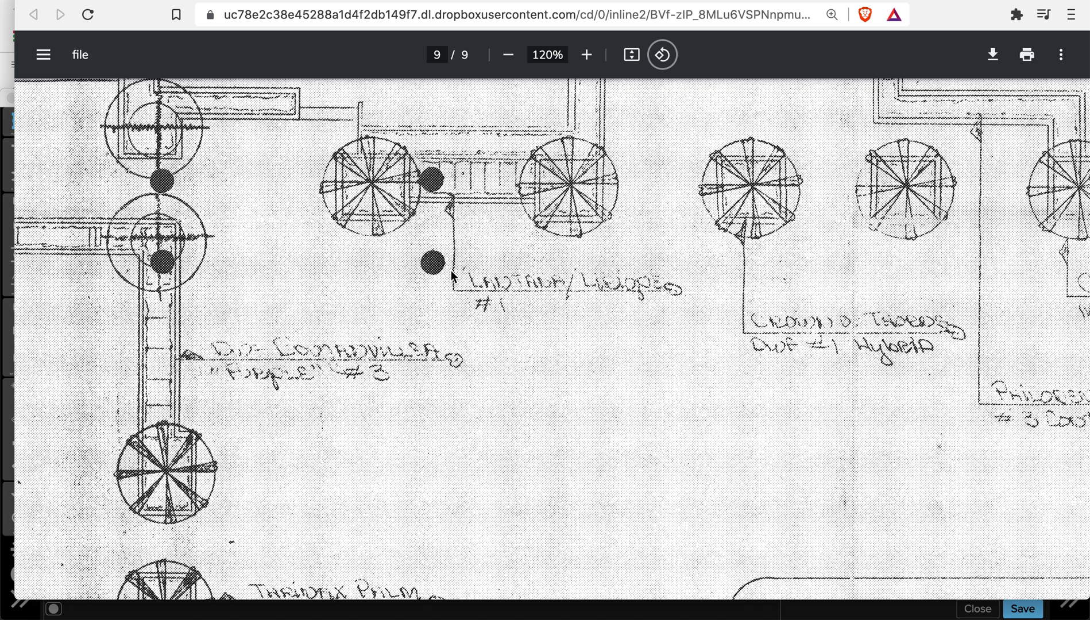
scroll(451, 270, down, 5)
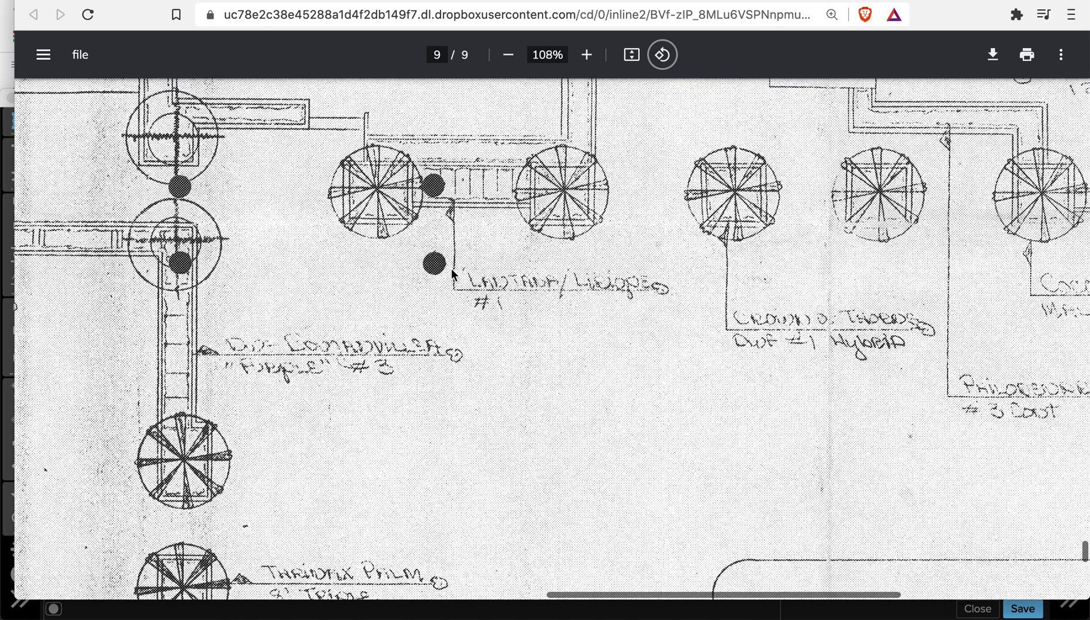
scroll(450, 268, down, 1)
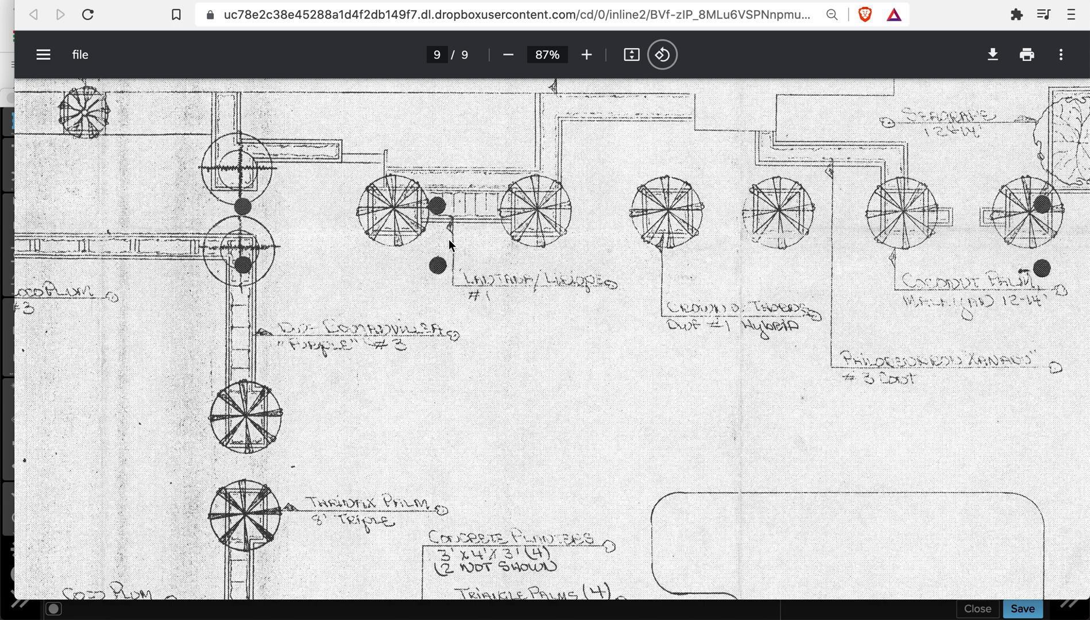
scroll(449, 241, down, 5)
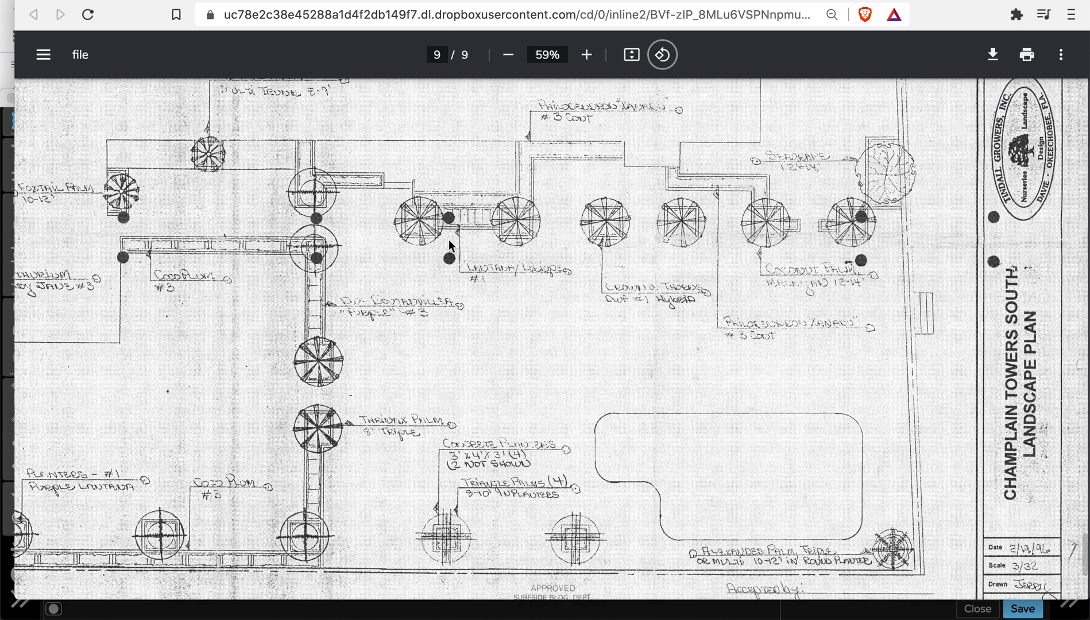
scroll(424, 400, up, 1)
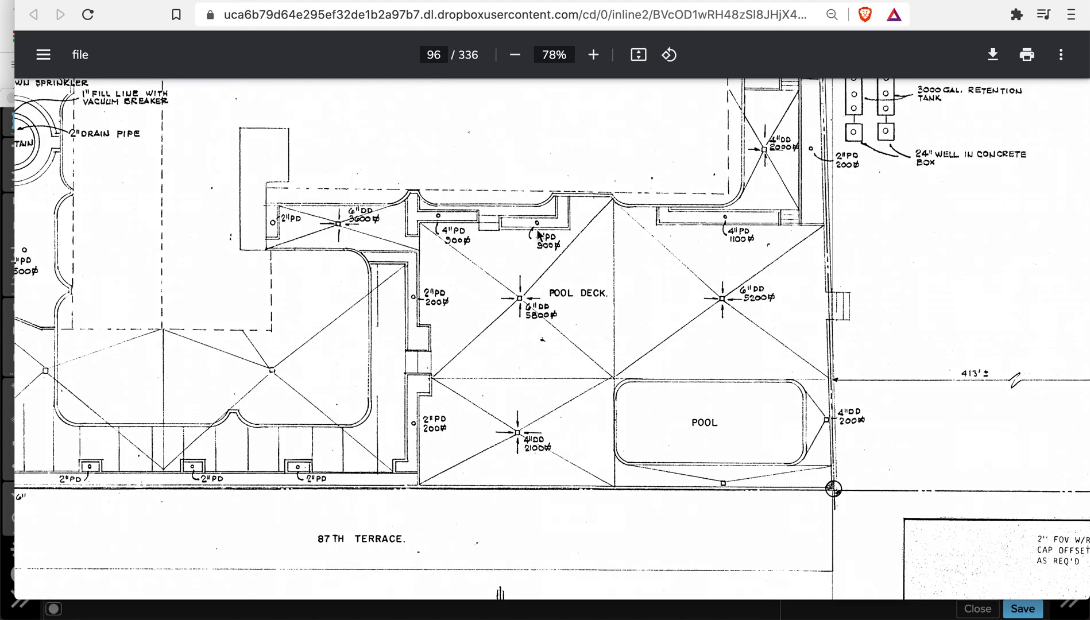
Jump to page 53 of the 336-page plan set.
click(438, 55)
text(53)
key(Return)
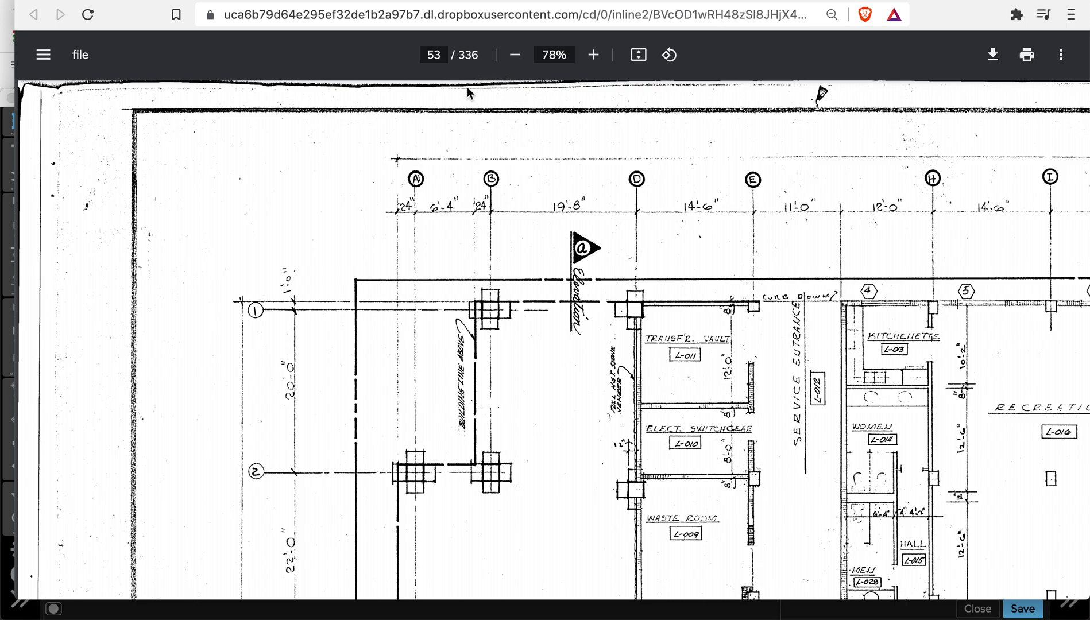
Scroll page 53 to the patio, planting strips and pool deck, then bring ON1 Photo 10 forward.
scroll(660, 419, right, 3)
scroll(699, 475, down, 2)
scroll(700, 477, down, 15)
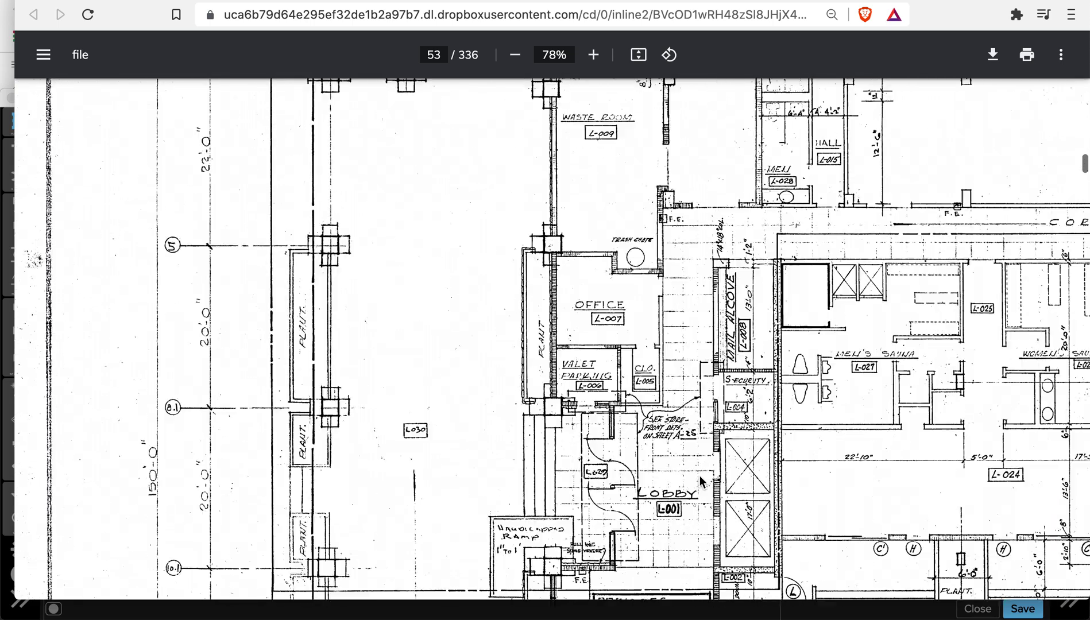
scroll(699, 478, right, 12)
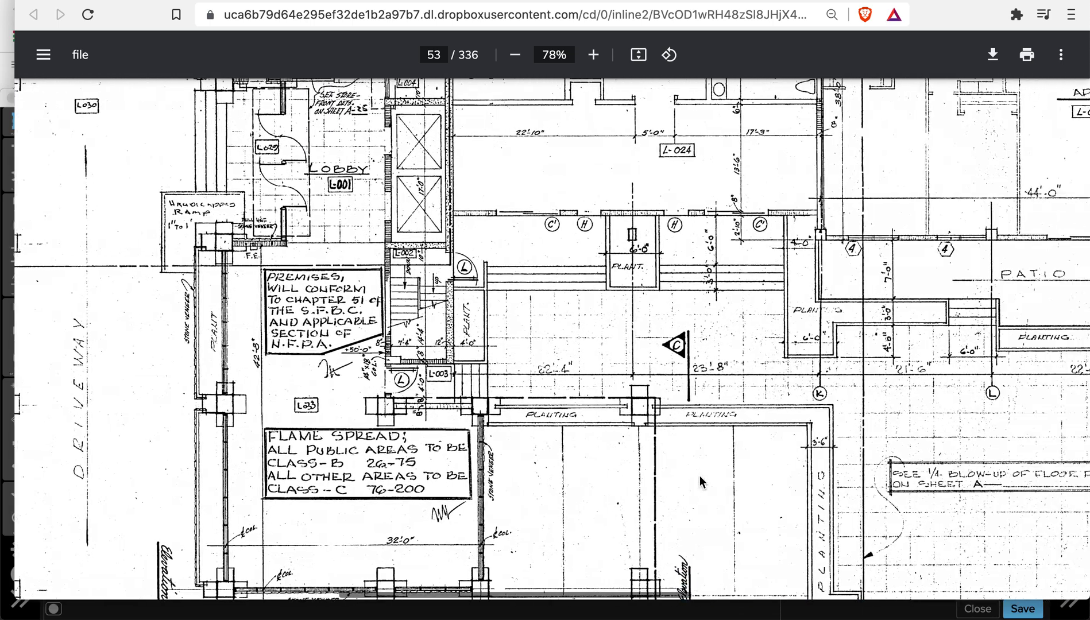
scroll(699, 475, right, 5)
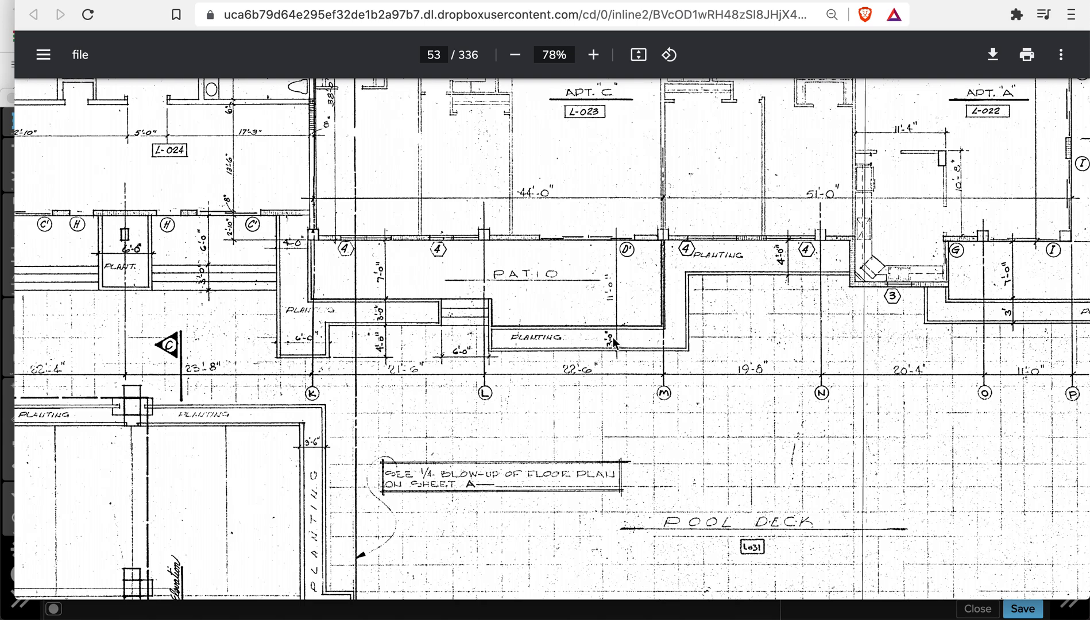
scroll(598, 344, right, 2)
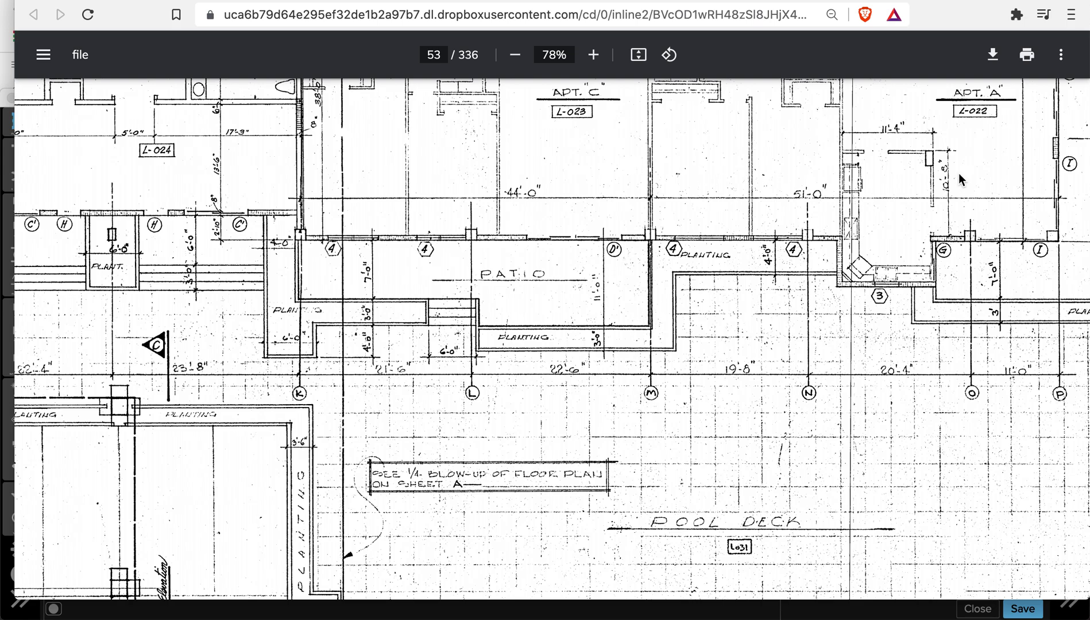
mouse_move(1080, 89)
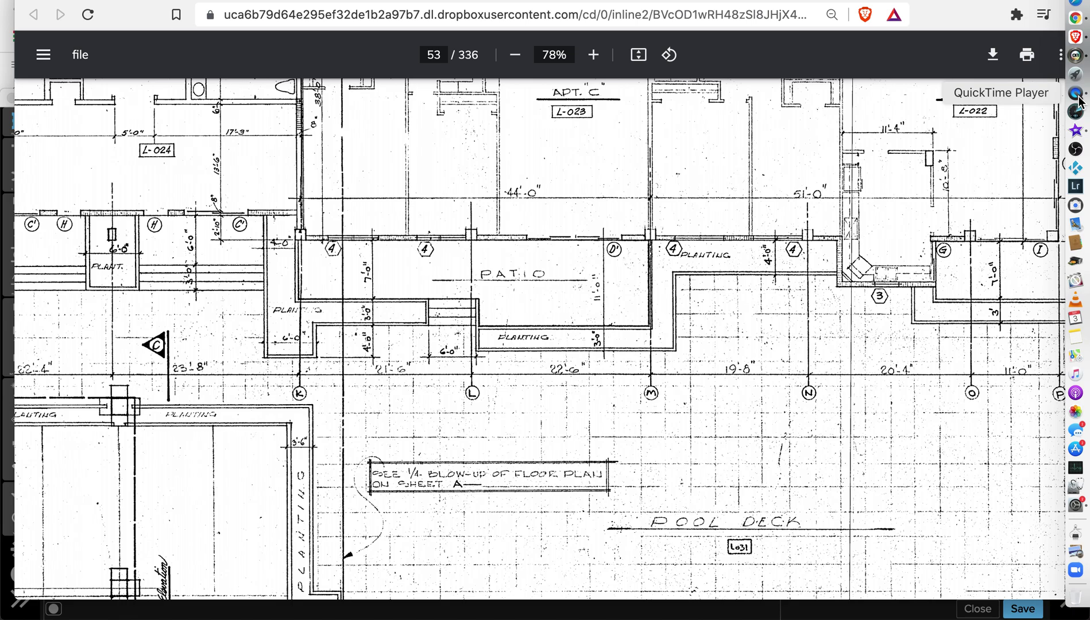
click(1077, 56)
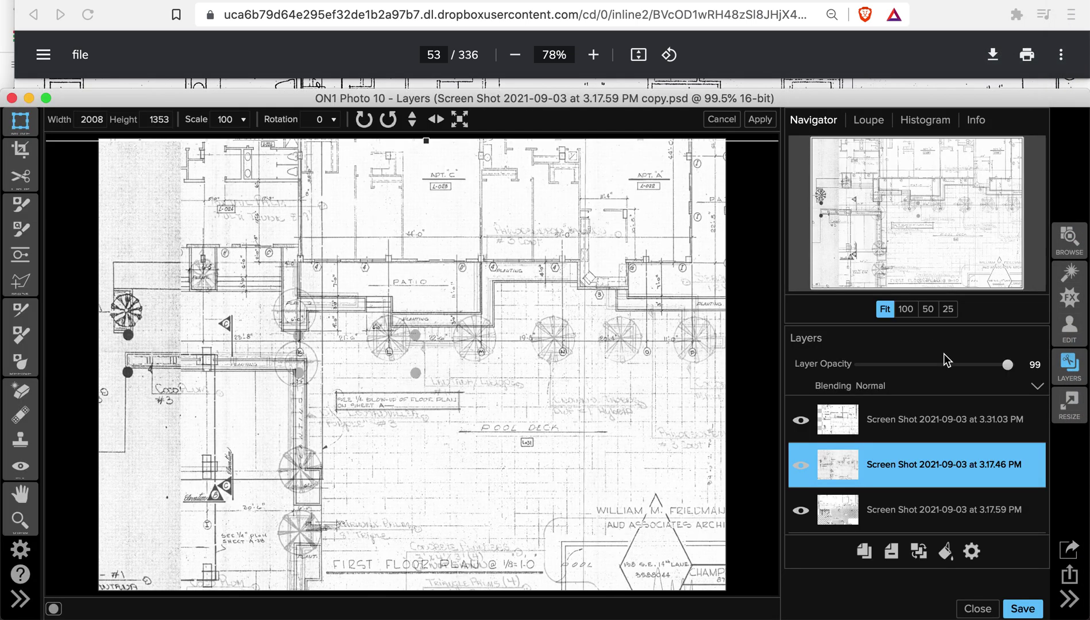
Drop the 3.17.46 PM layer's opacity from 99 to 0 and return to Brave.
drag(1008, 365, 754, 363)
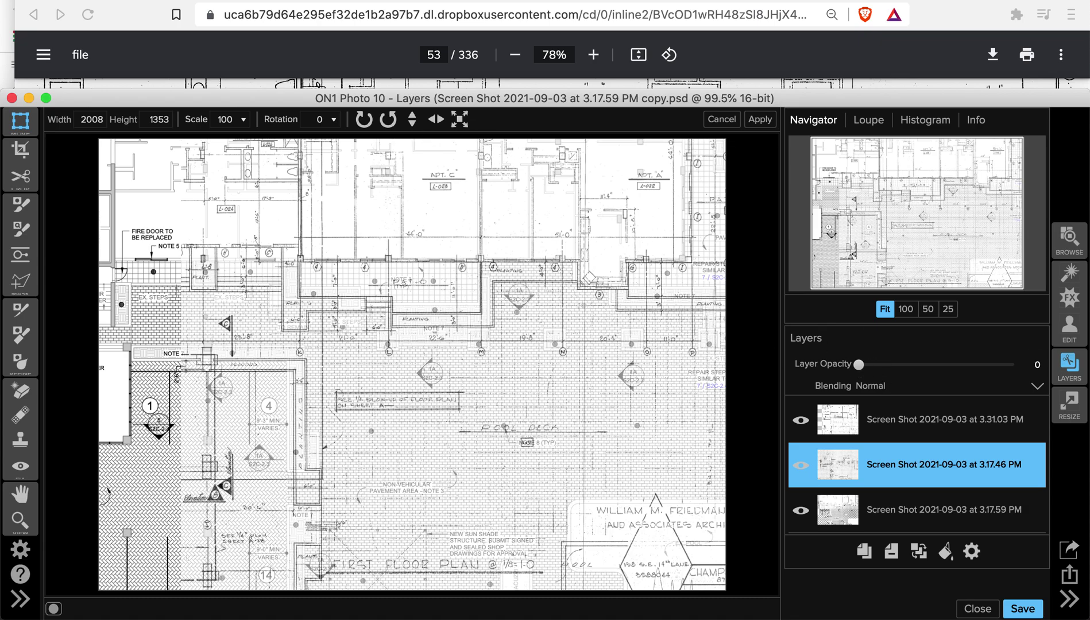
click(217, 1)
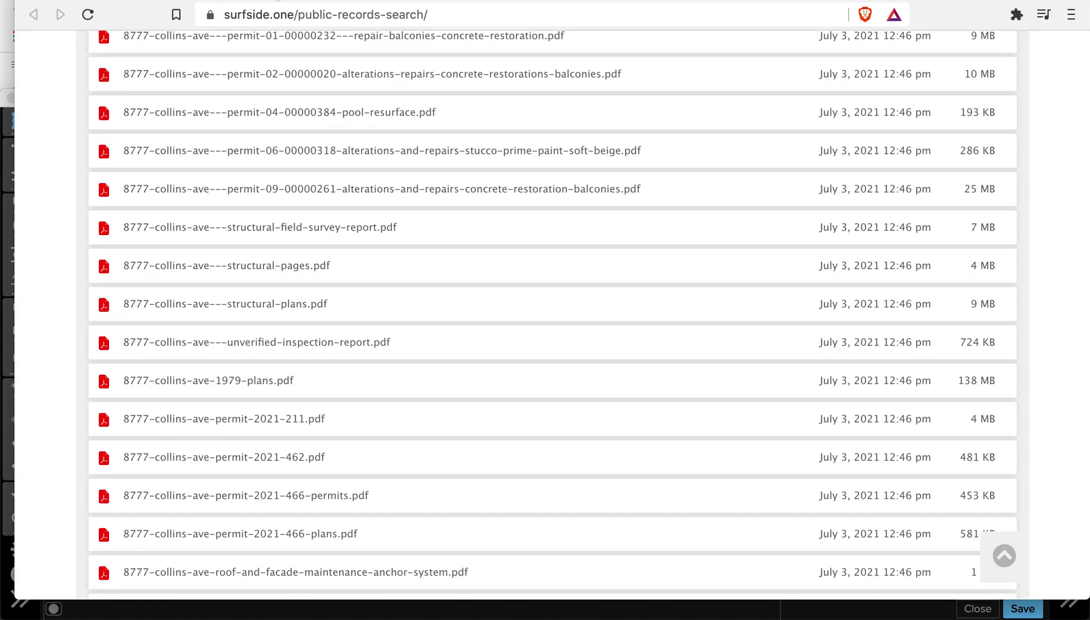
Return to the landscape plan PDF with Ctrl+Tab and scroll to page 7.
key(ctrl+Tab)
key(ctrl+Tab)
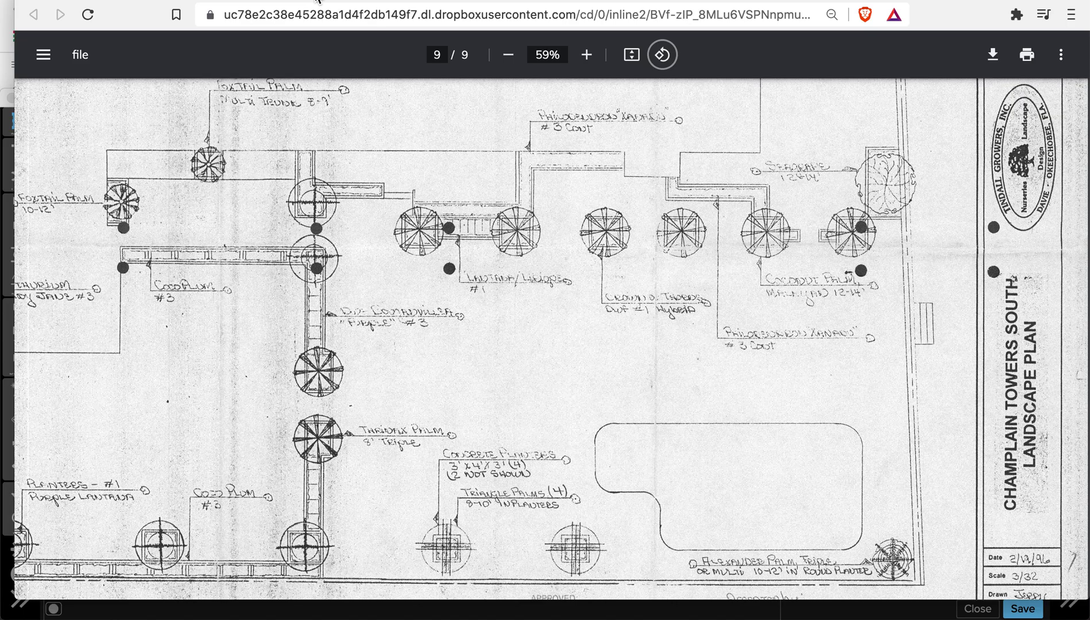
scroll(536, 292, down, 1)
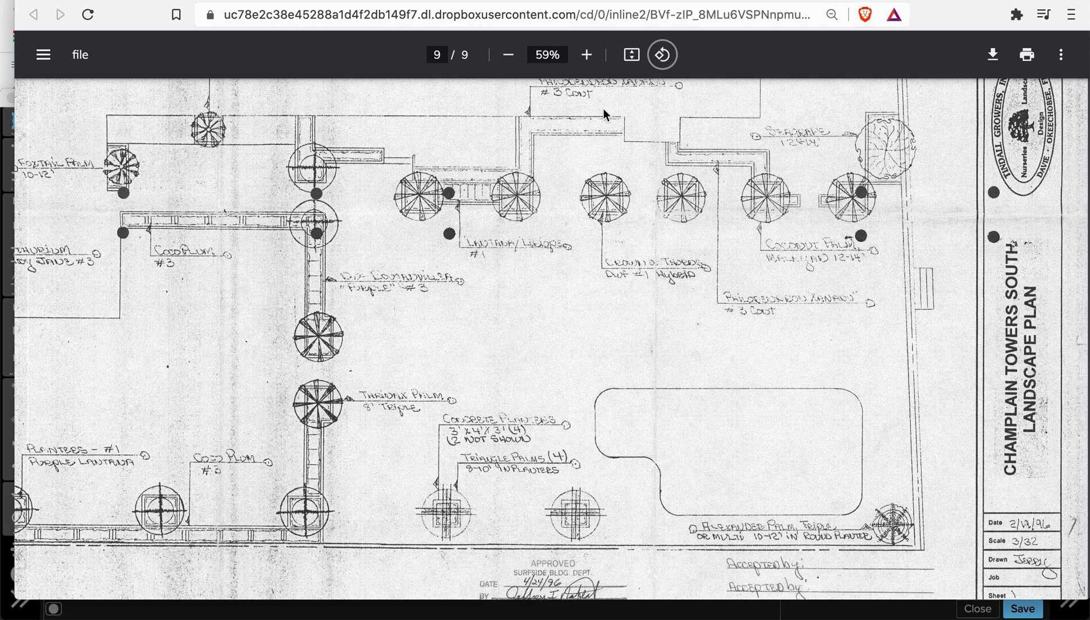
mouse_move(1076, 226)
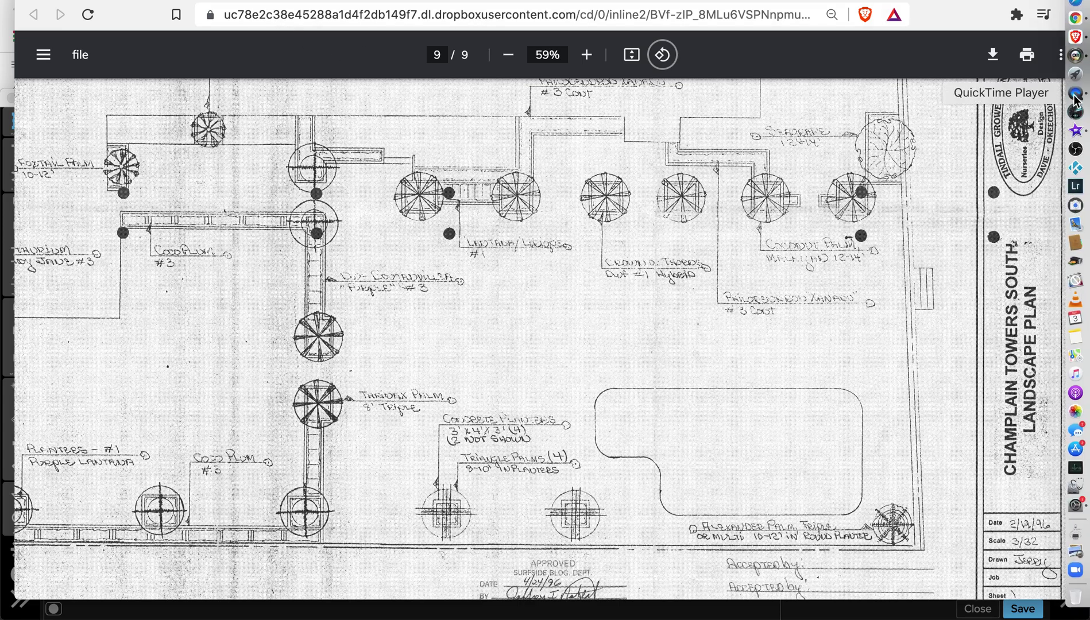
scroll(492, 323, down, 2)
scroll(491, 324, up, 5)
scroll(492, 322, up, 15)
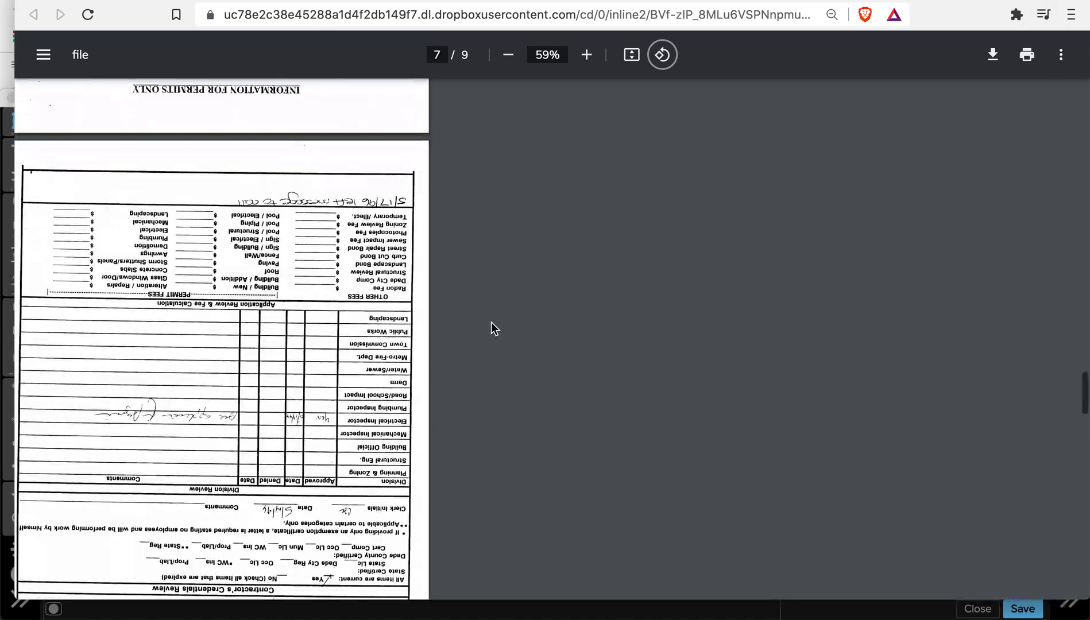
Rotate the upside-down permit pages upright and zoom pages 7–8 from 46% to 82%.
click(657, 60)
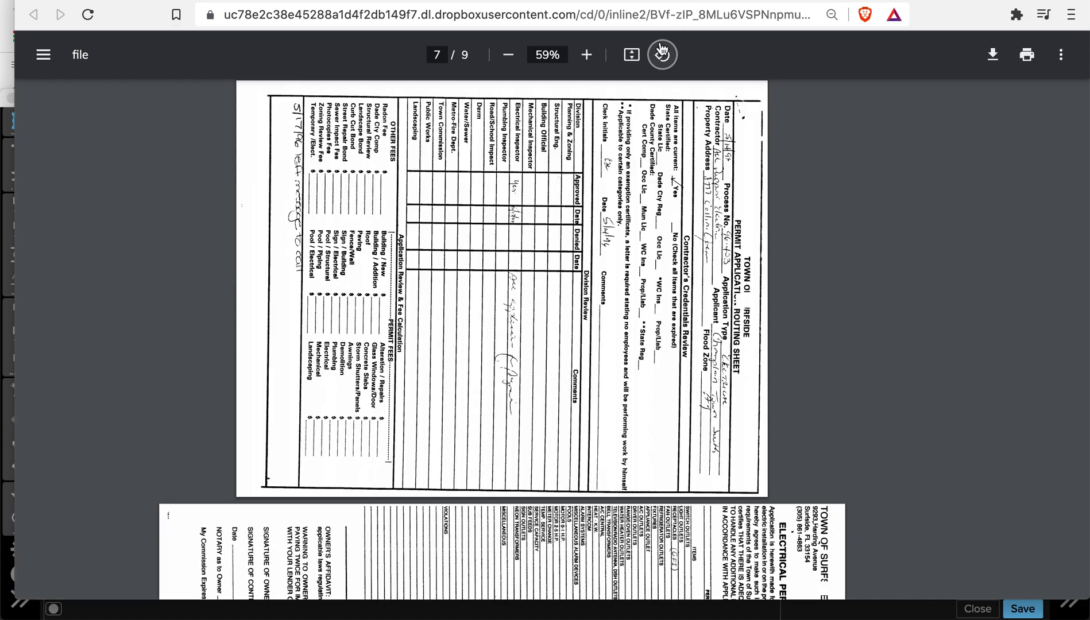
click(662, 52)
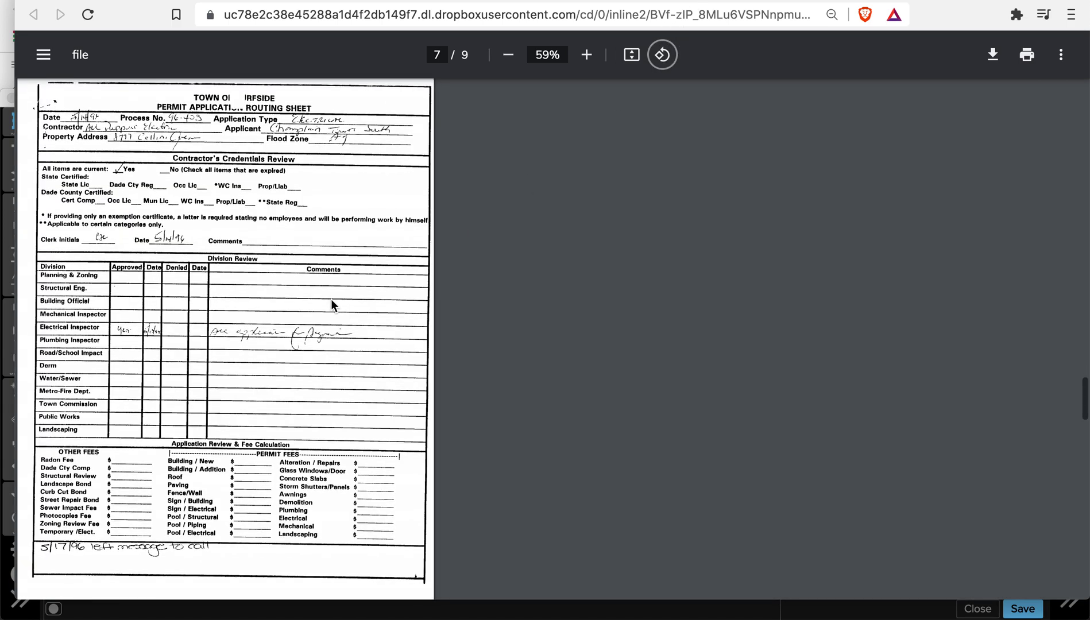
ctrl+scroll(330, 298, up, 5)
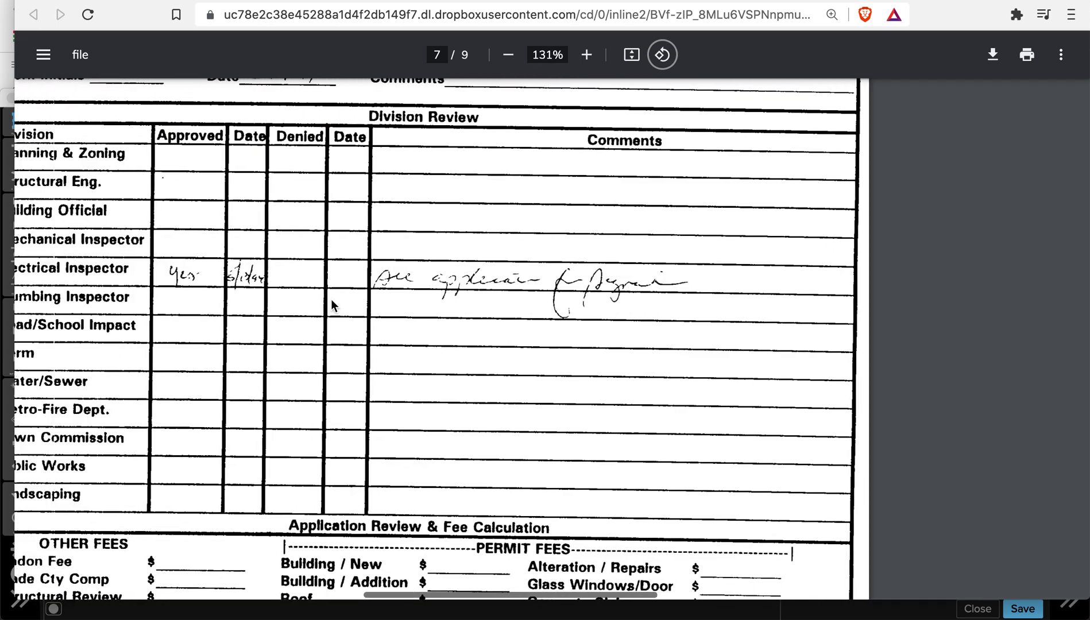
ctrl+scroll(332, 304, down, 3)
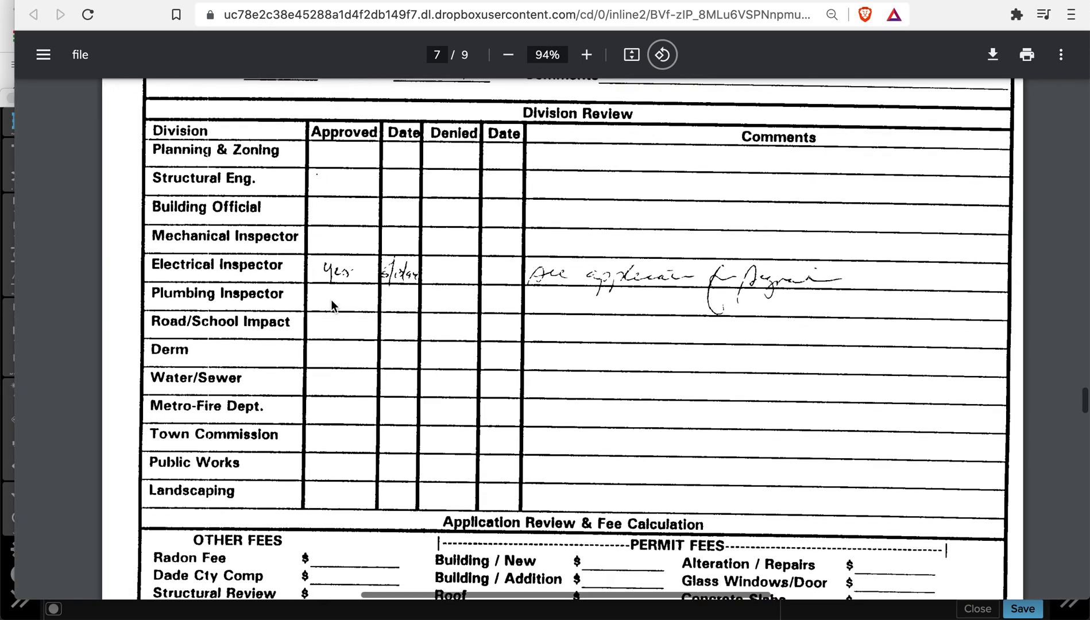
ctrl+scroll(330, 299, down, 2)
scroll(335, 304, down, 8)
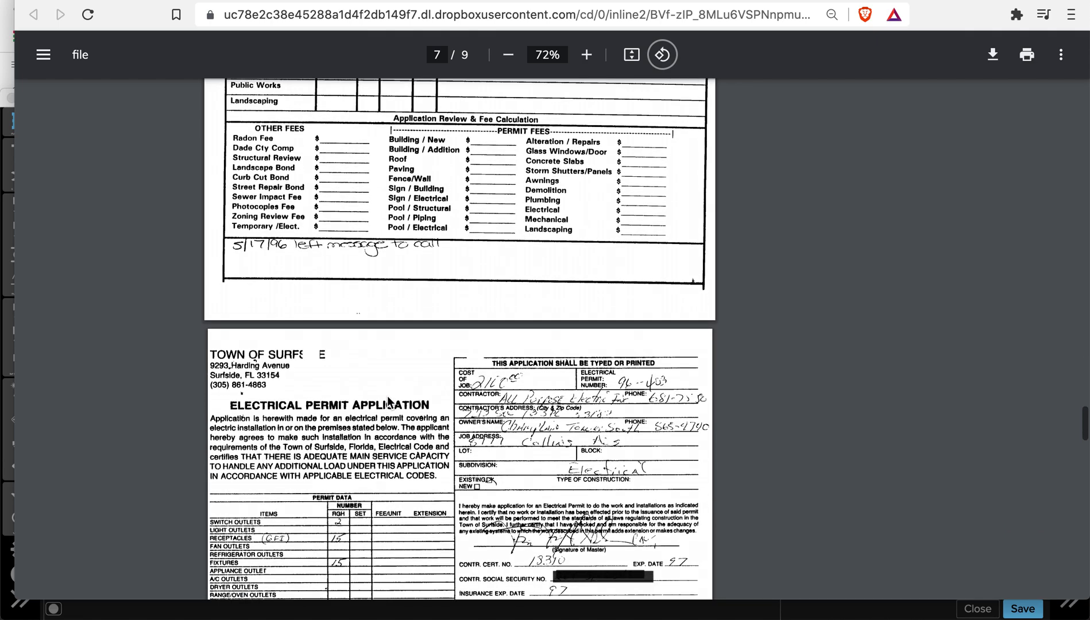
scroll(388, 400, down, 10)
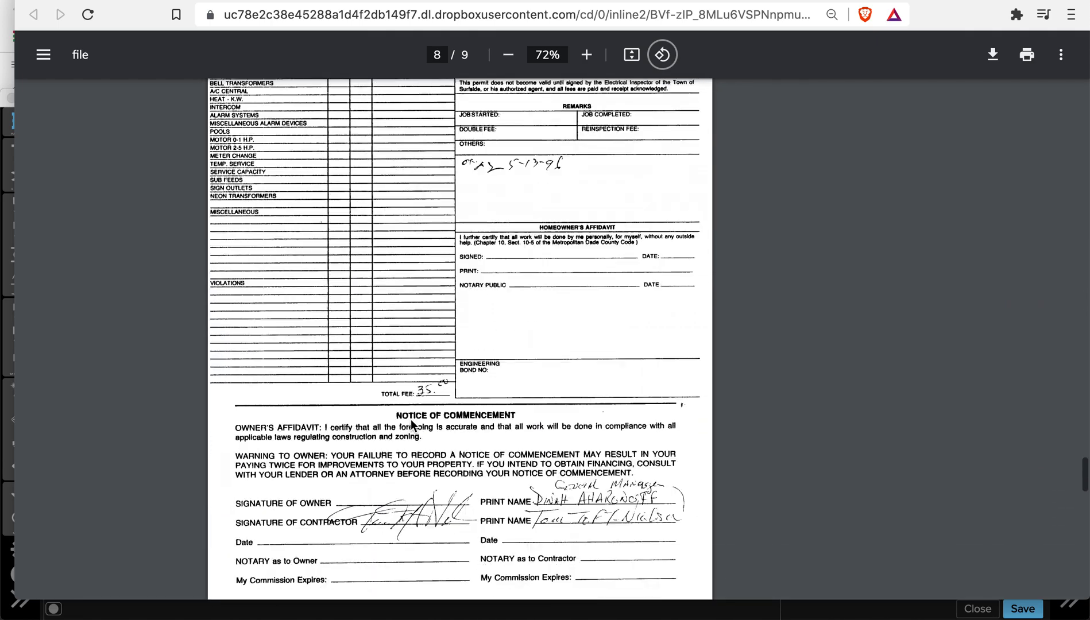
scroll(411, 419, down, 6)
scroll(438, 296, down, 1)
scroll(437, 297, down, 15)
ctrl+scroll(437, 296, down, 1)
ctrl+scroll(438, 299, down, 2)
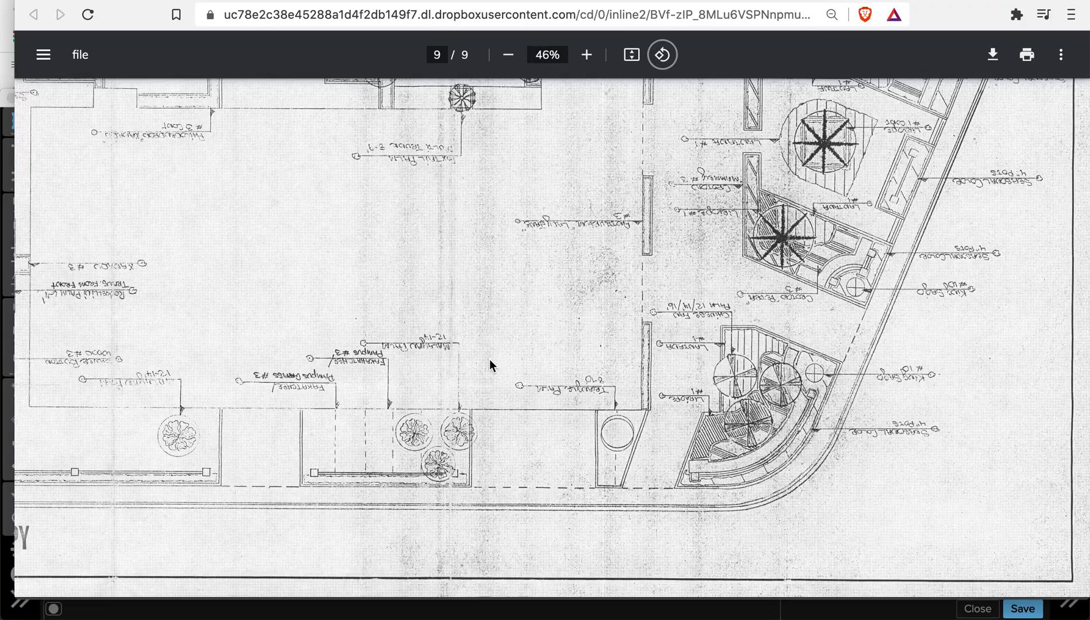
Read the electrical permit application, then scroll back to the top of page 7.
scroll(480, 305, up, 7)
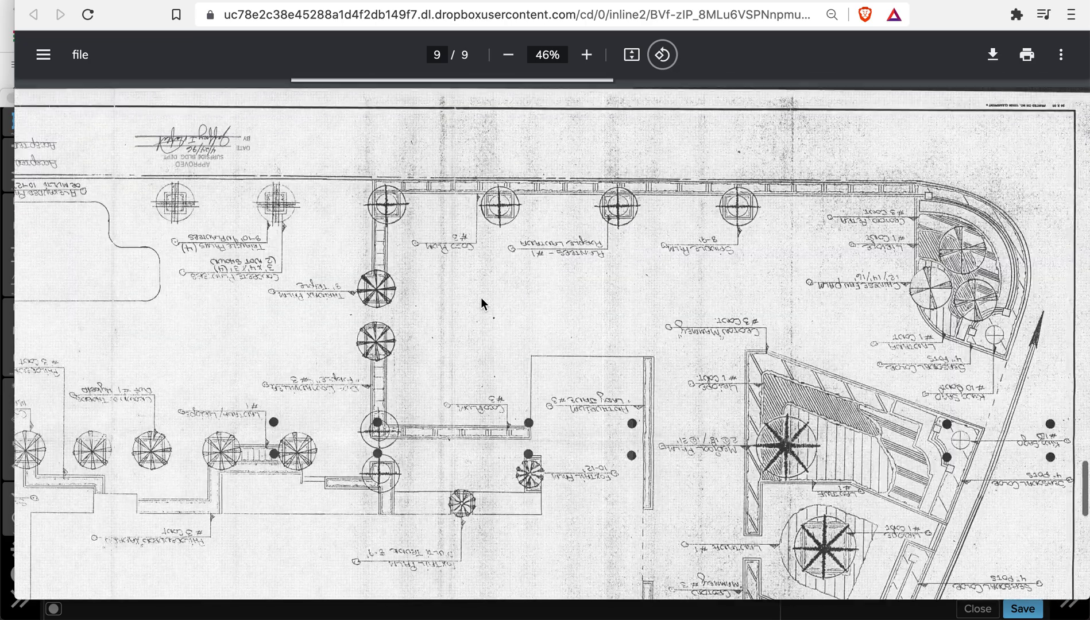
scroll(482, 304, up, 15)
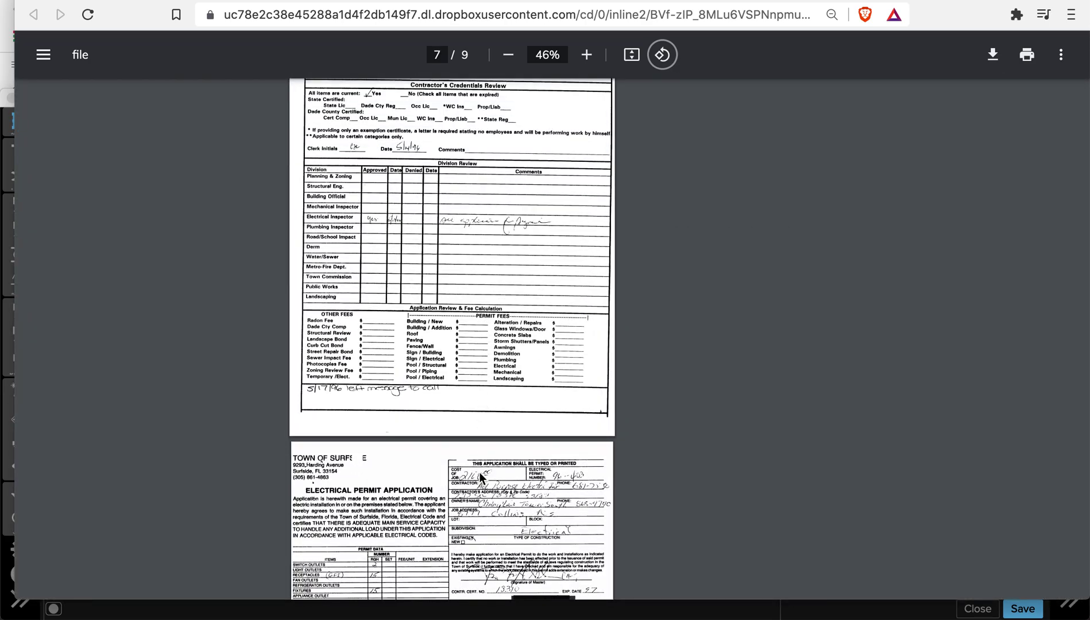
ctrl+scroll(479, 472, up, 5)
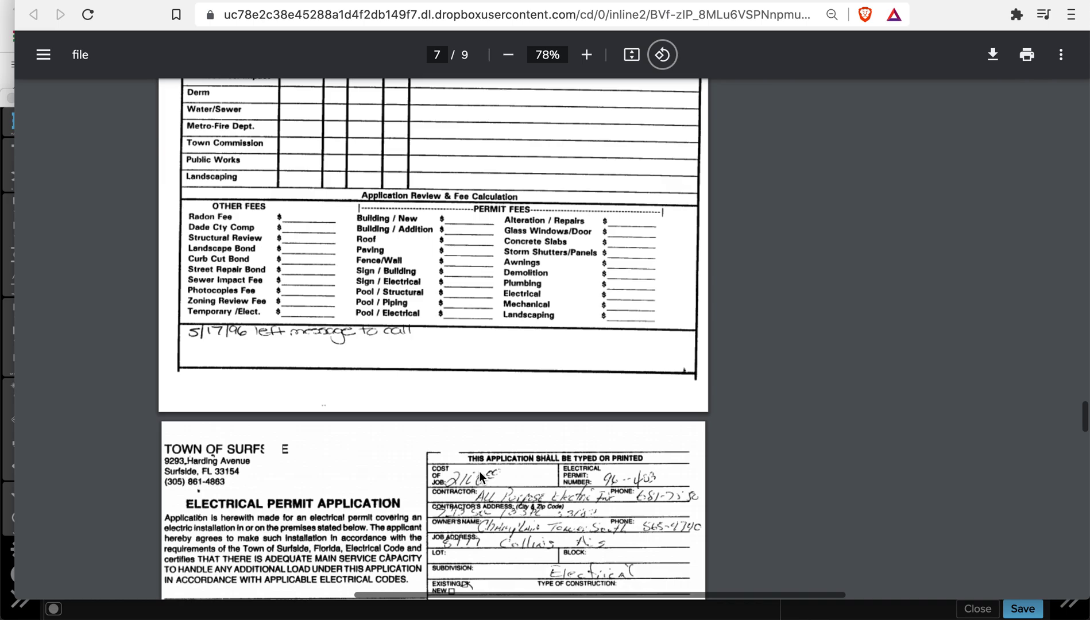
ctrl+scroll(478, 471, up, 1)
scroll(413, 394, down, 3)
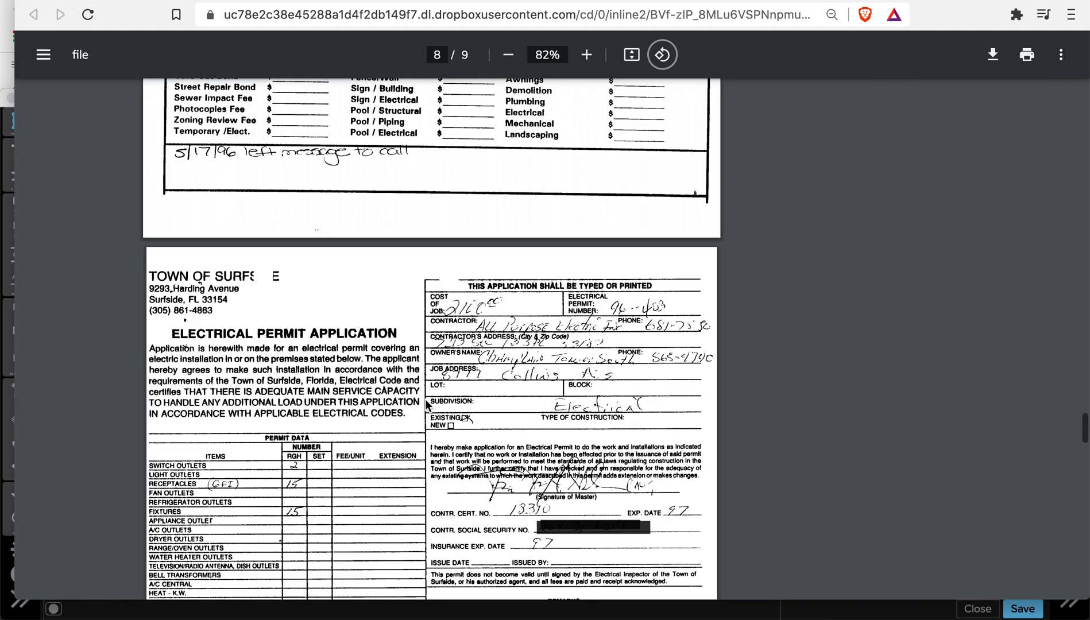
scroll(425, 396, down, 1)
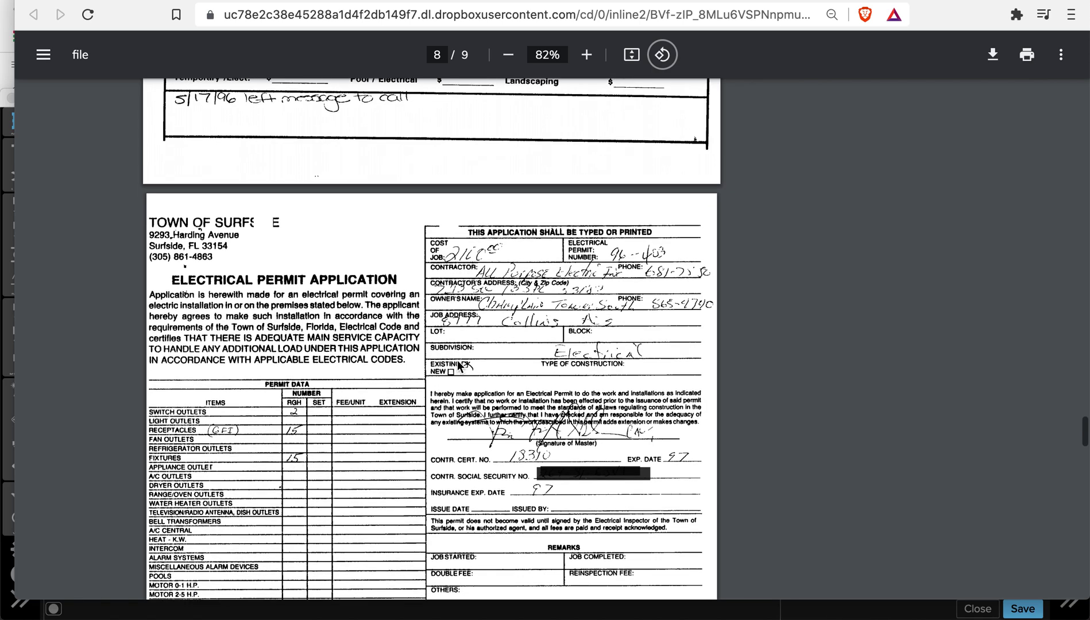
scroll(459, 364, up, 6)
Scroll up past pages 6 and 5 to the April 1996 relandscaping application on page 4.
scroll(459, 361, up, 9)
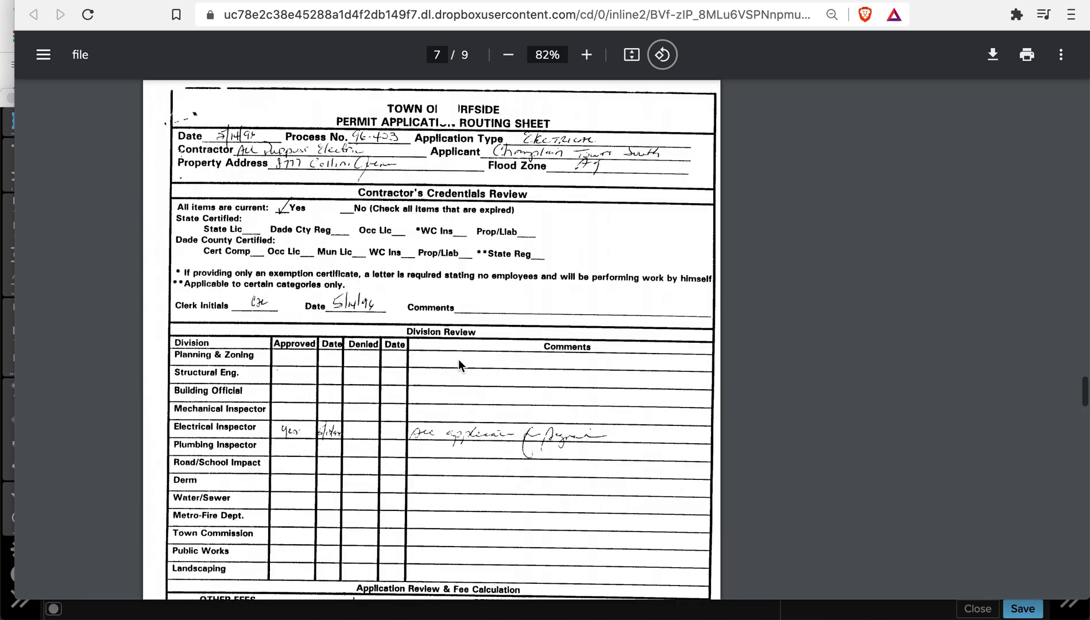
scroll(458, 363, up, 18)
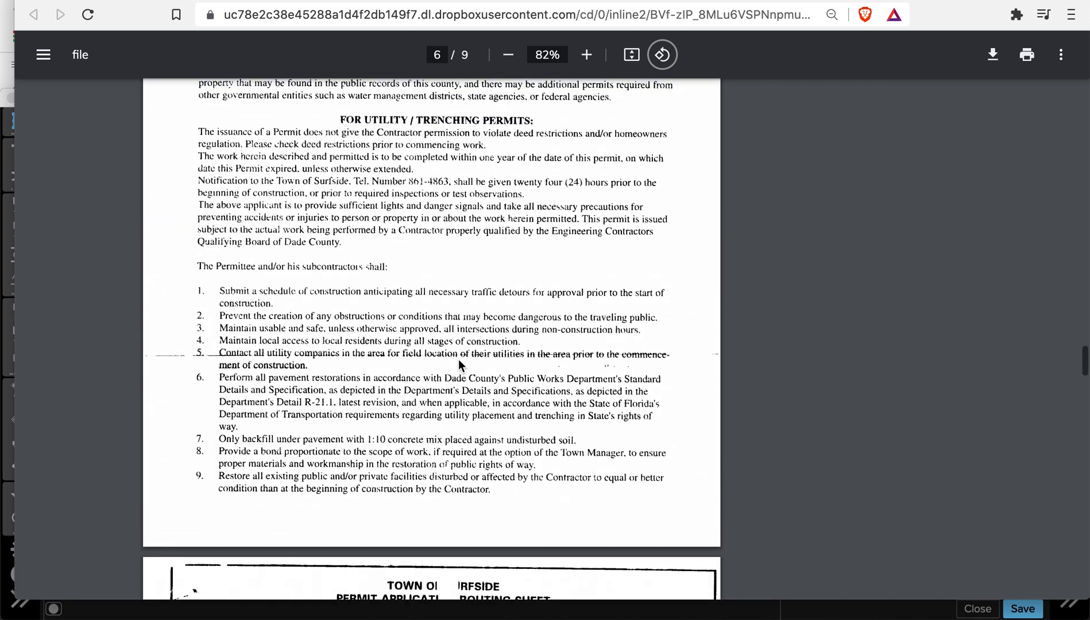
scroll(458, 359, up, 15)
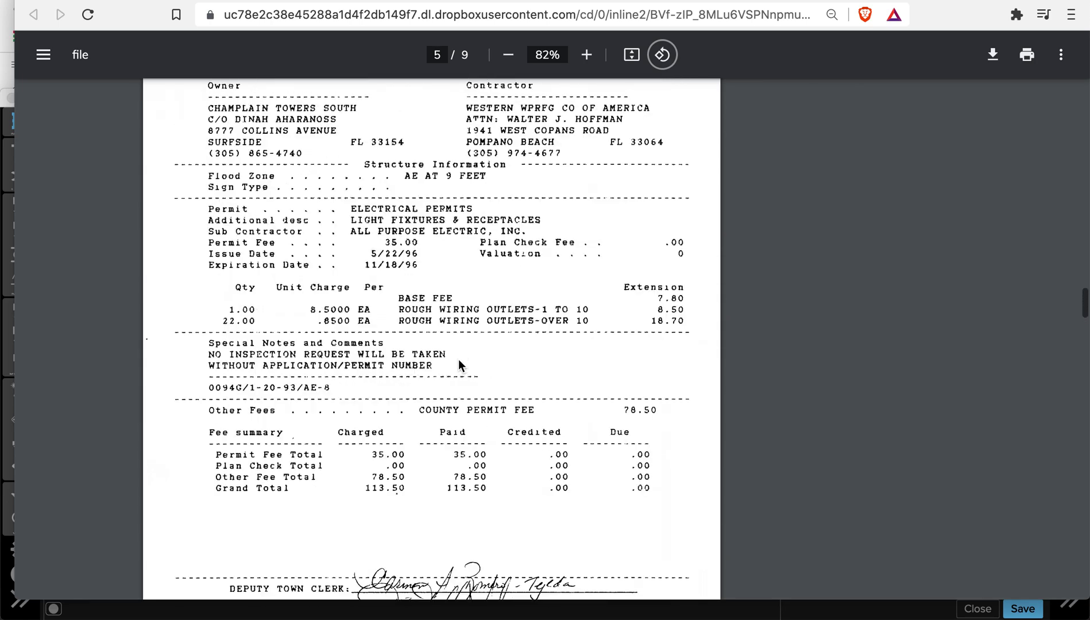
scroll(458, 359, up, 8)
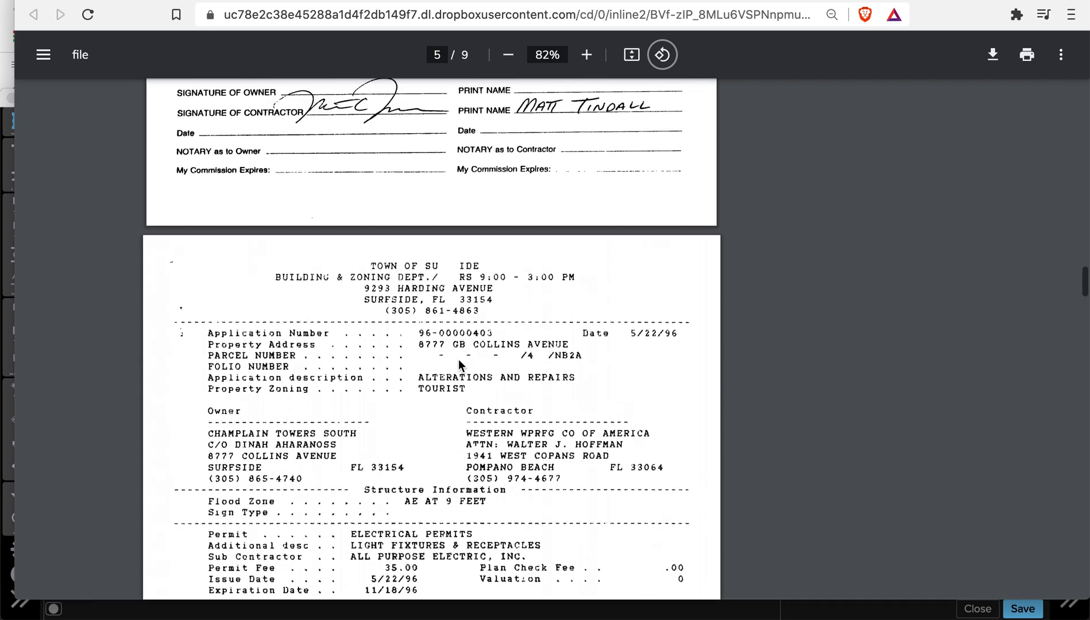
scroll(458, 358, up, 10)
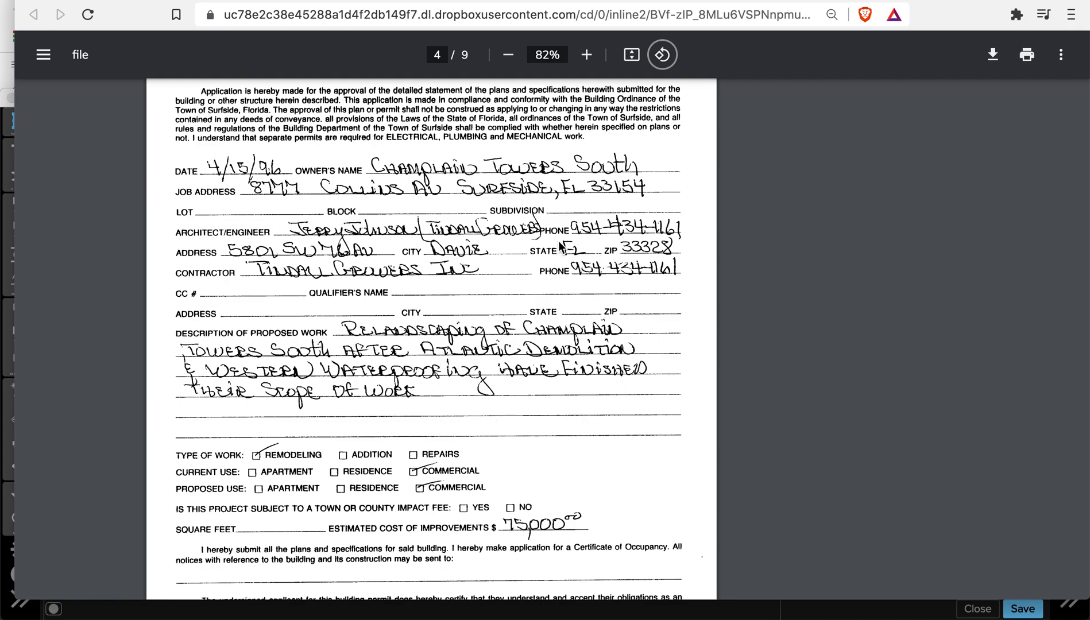
mouse_move(1080, 149)
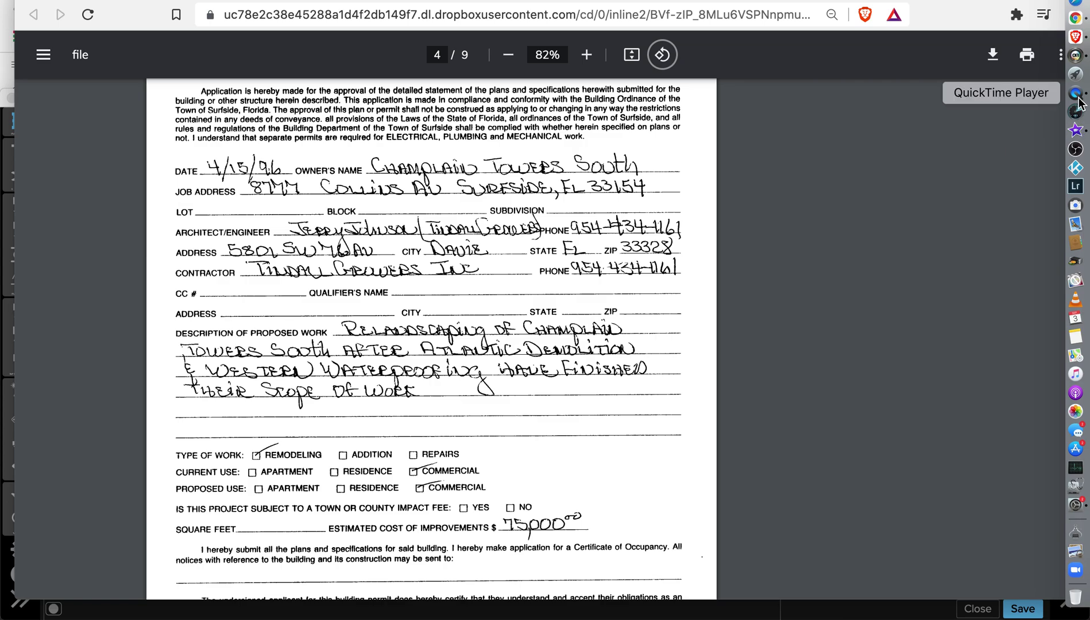
Back in ON1, blend the 3.17.46 PM layer over the floor plan at about 46 opacity.
click(1076, 68)
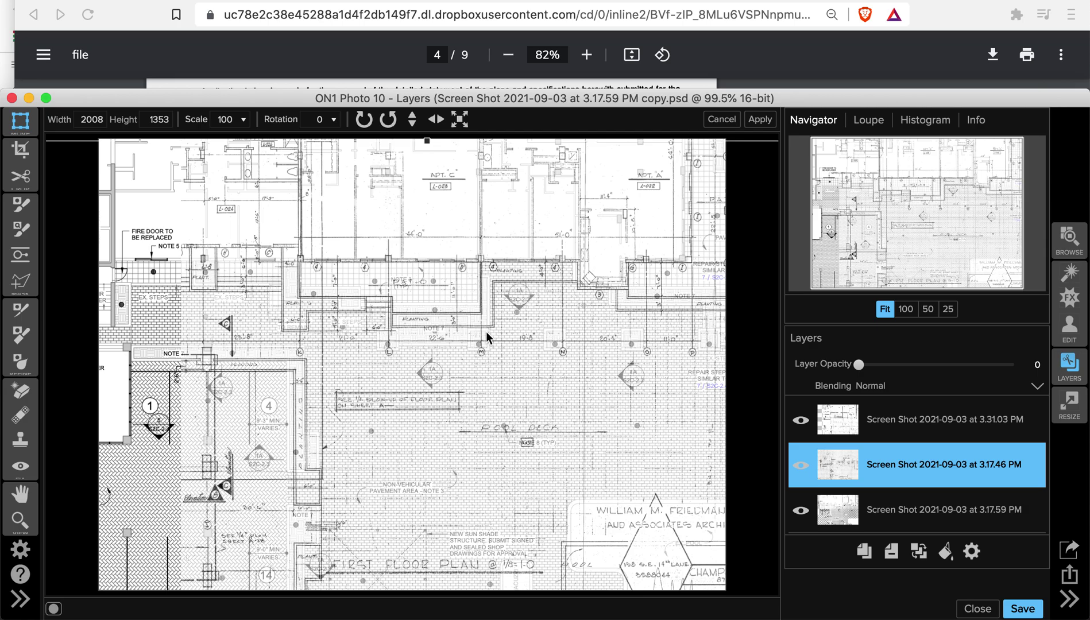
drag(860, 372, 1029, 374)
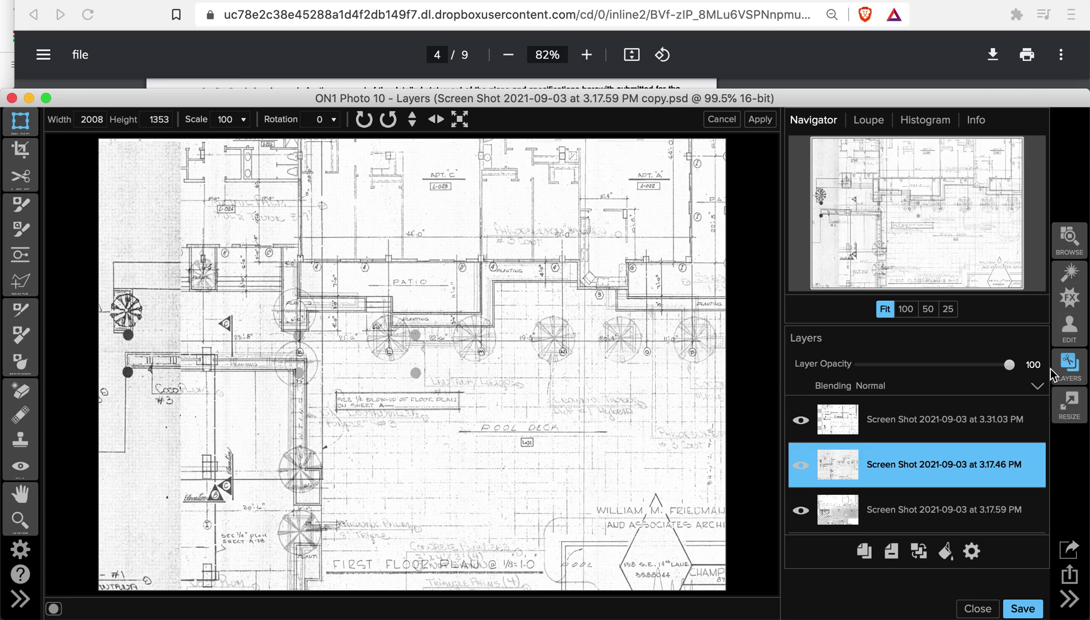
mouse_move(997, 364)
mouse_down()
mouse_move(943, 370)
mouse_move(1066, 384)
mouse_up()
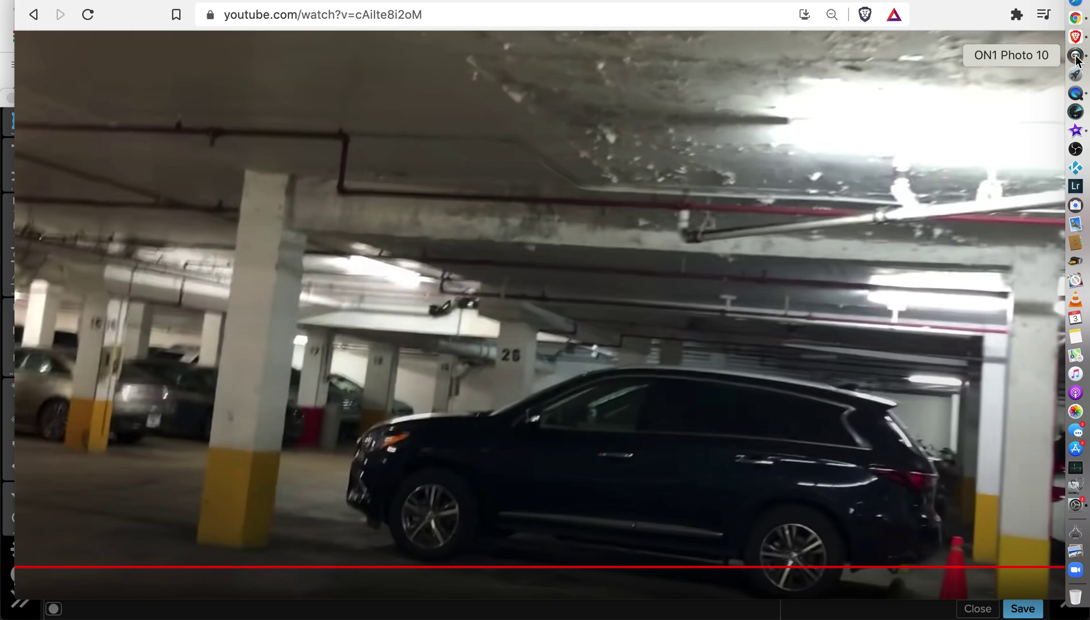
Select the top 3.31.03 PM layer and apply its pending Transform Tool changes.
click(1077, 60)
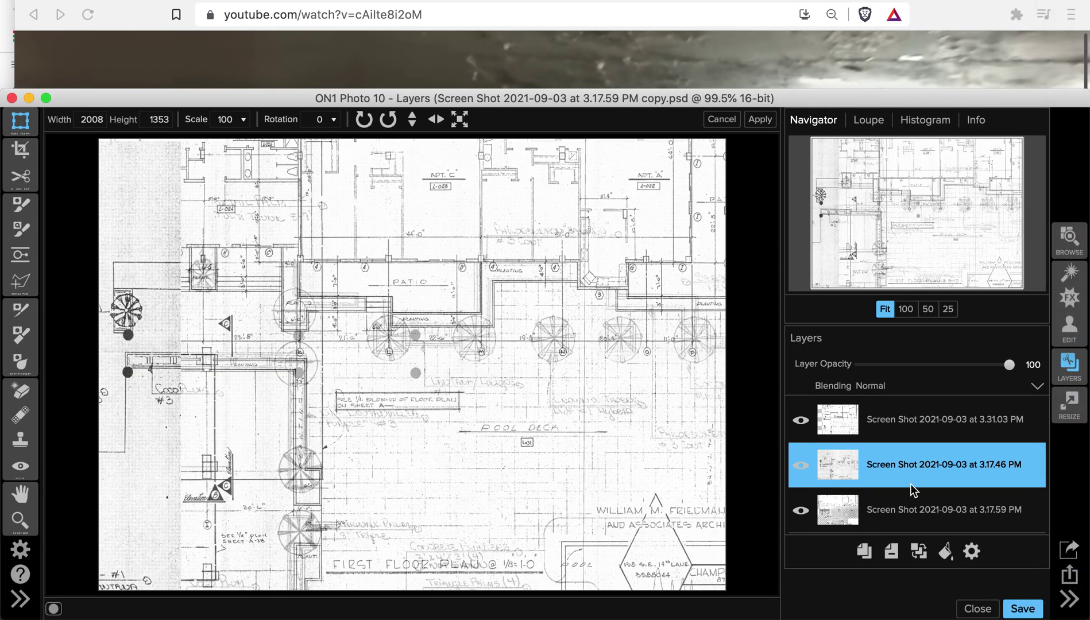
click(882, 418)
click(669, 406)
Vary the 3.31.03 PM layer's opacity to compare with the planters, ending at 100.
click(912, 428)
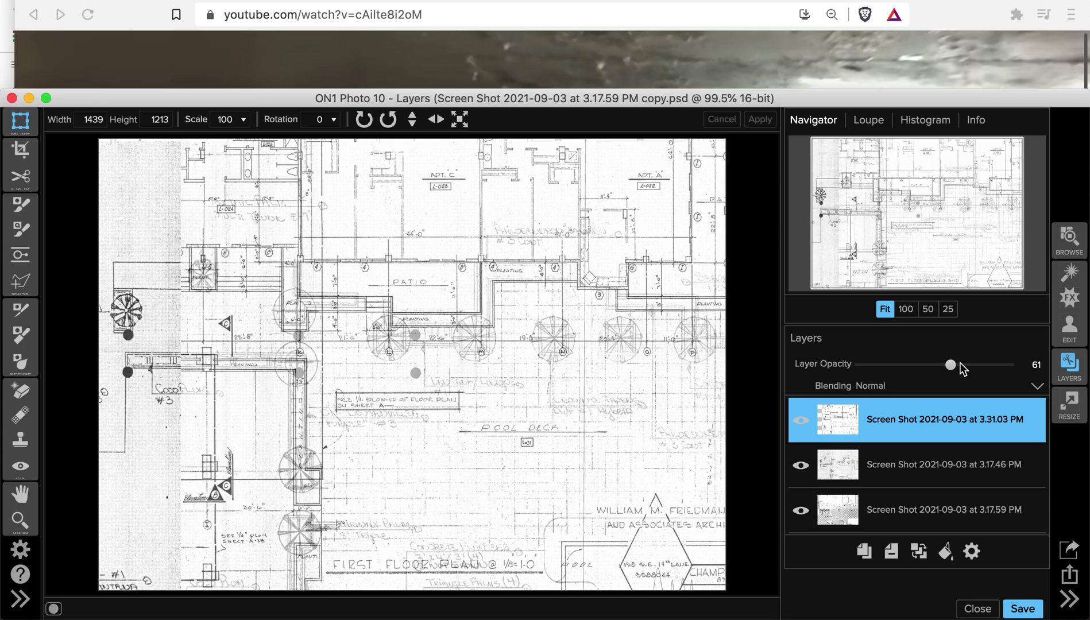
drag(948, 368, 1015, 373)
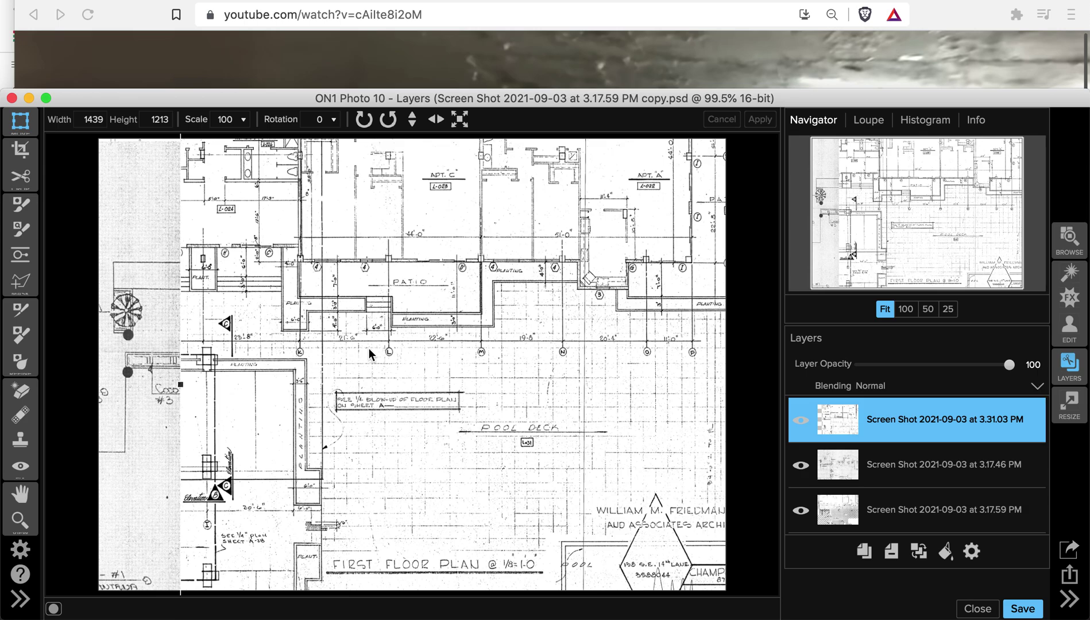
mouse_move(1009, 365)
mouse_down()
mouse_move(887, 377)
mouse_move(908, 374)
mouse_up()
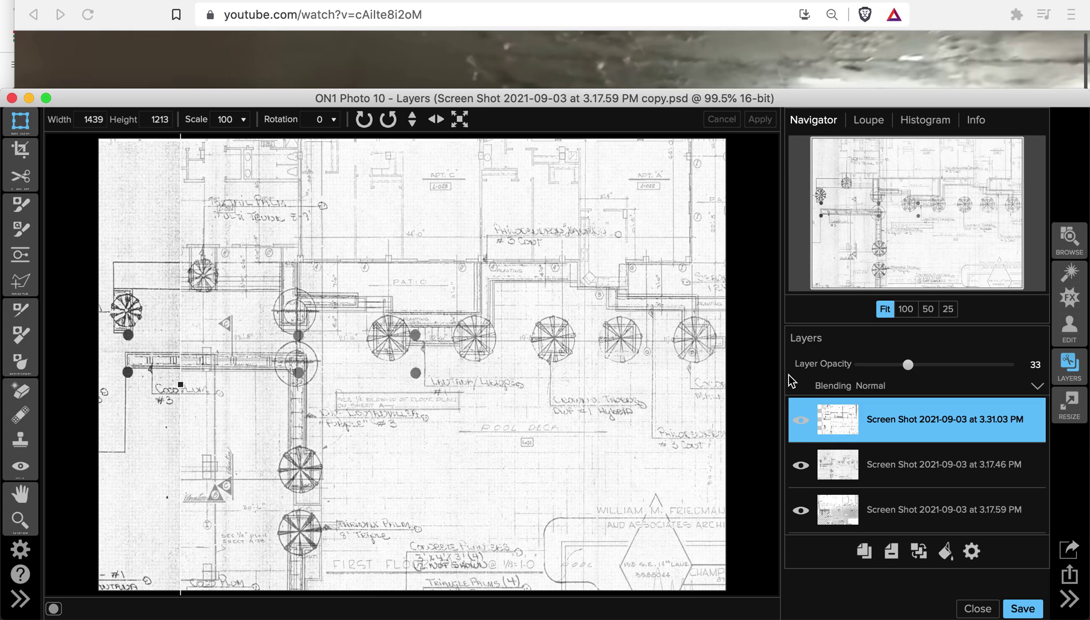
mouse_move(907, 364)
mouse_down()
mouse_move(953, 363)
mouse_move(929, 368)
mouse_up()
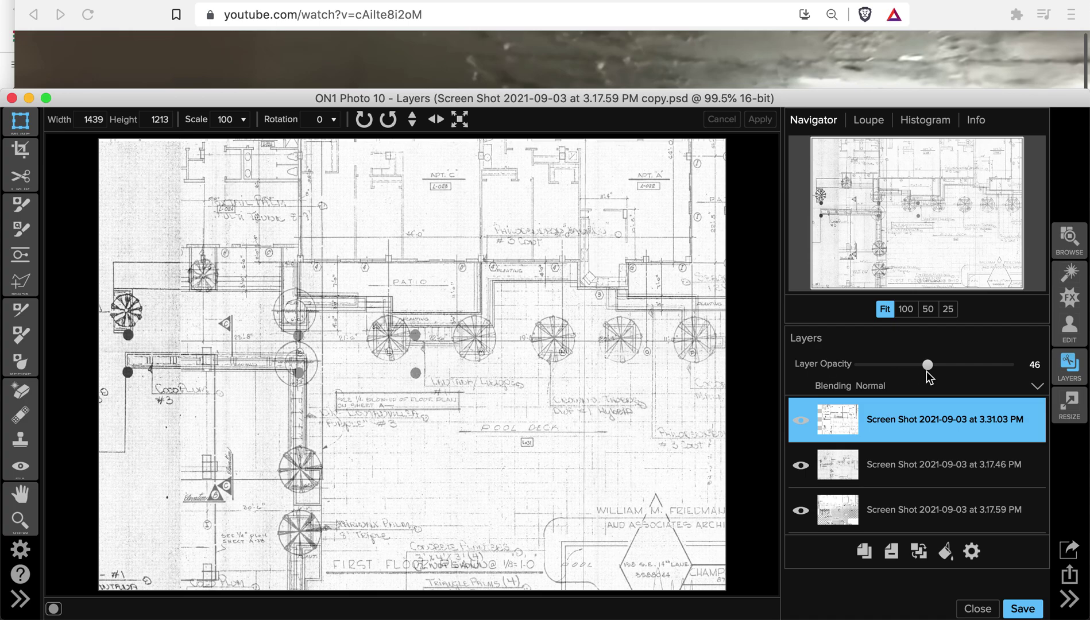
mouse_move(929, 369)
mouse_down()
mouse_move(859, 373)
mouse_move(1014, 368)
mouse_up()
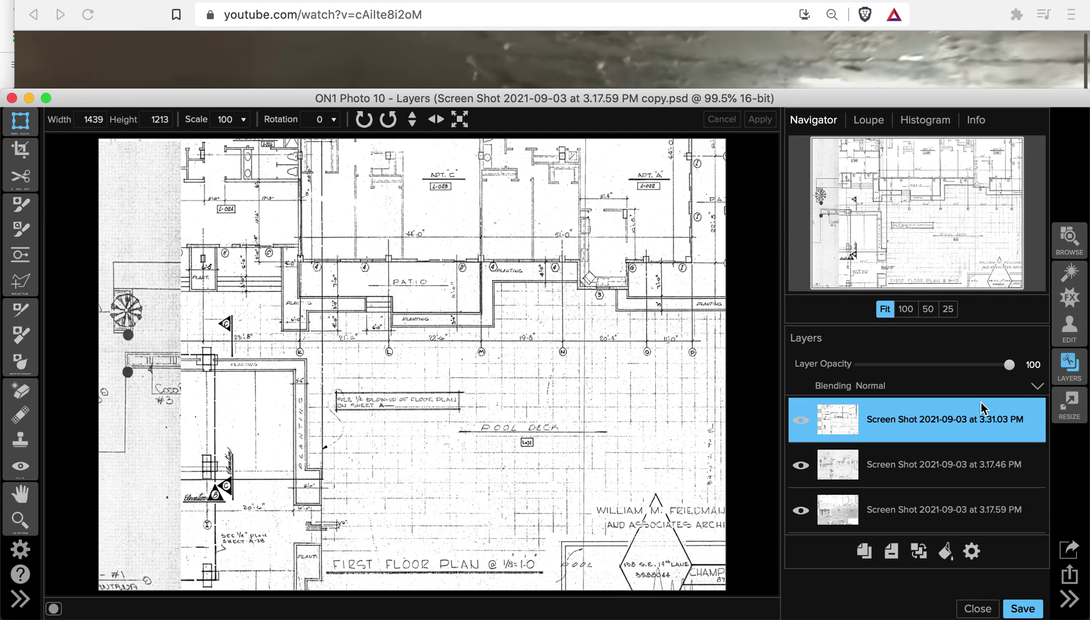
Move the 3.17.59 PM layer above 3.17.46 PM and lower its opacity to about 42.
click(883, 515)
drag(883, 515, 886, 471)
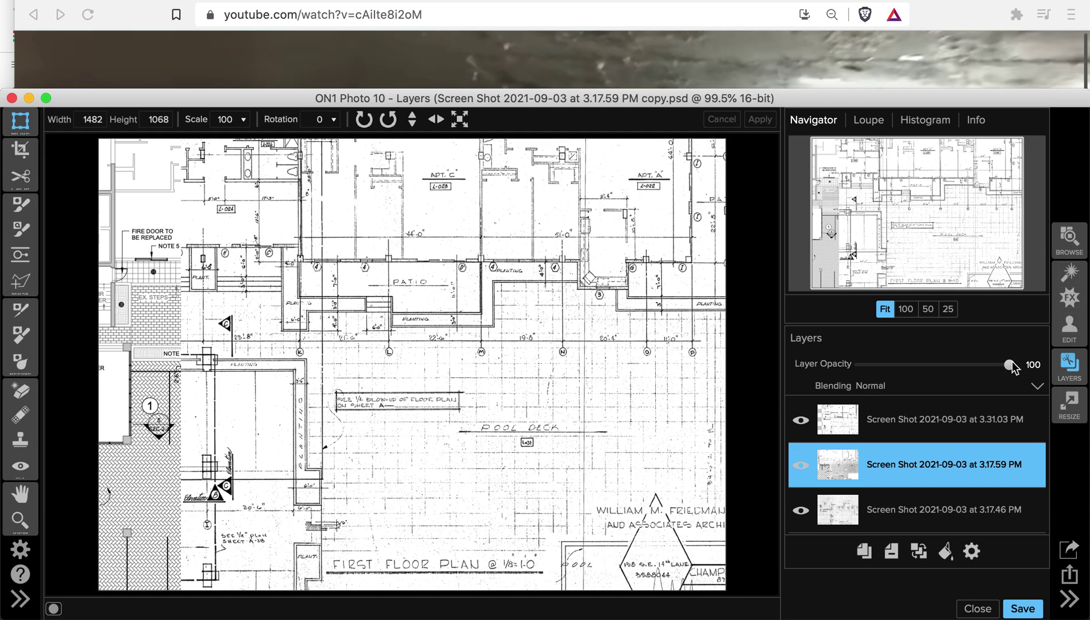
mouse_move(1010, 364)
mouse_down()
mouse_move(904, 367)
mouse_move(1009, 365)
mouse_up()
Fade the 3.31.03 PM layer's opacity back and forth to compare, ending near 1.
click(942, 423)
drag(1009, 368, 872, 377)
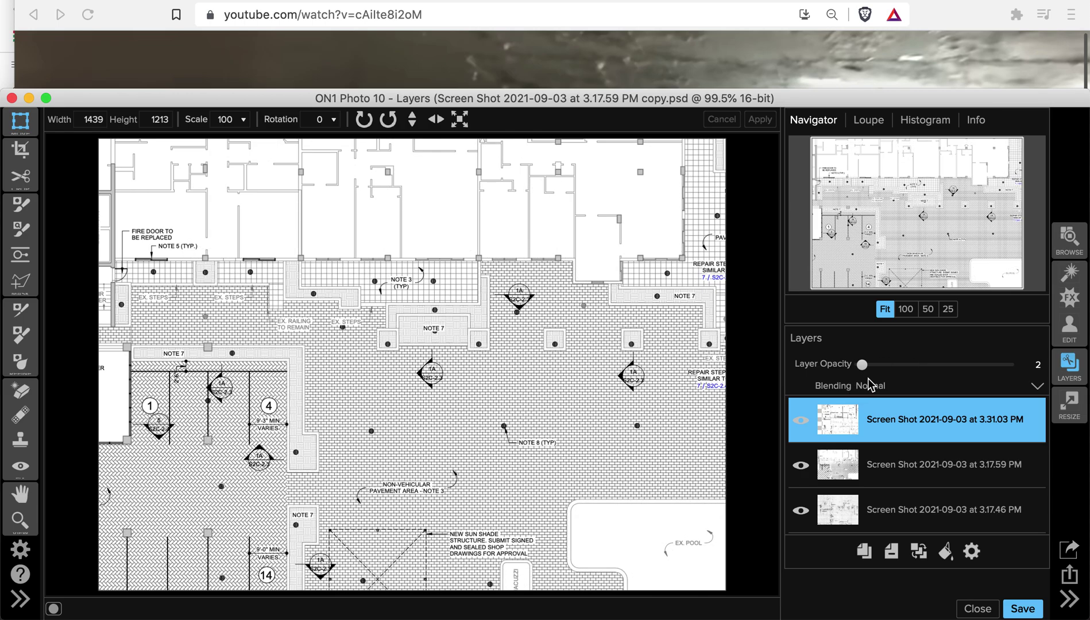
drag(888, 377, 1025, 374)
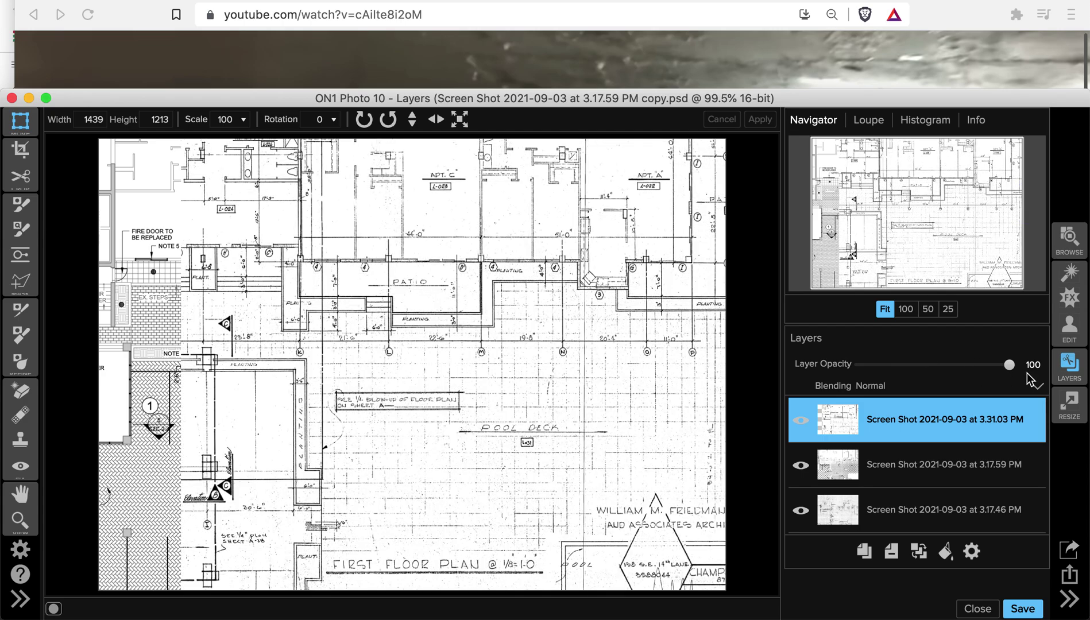
drag(996, 368, 862, 377)
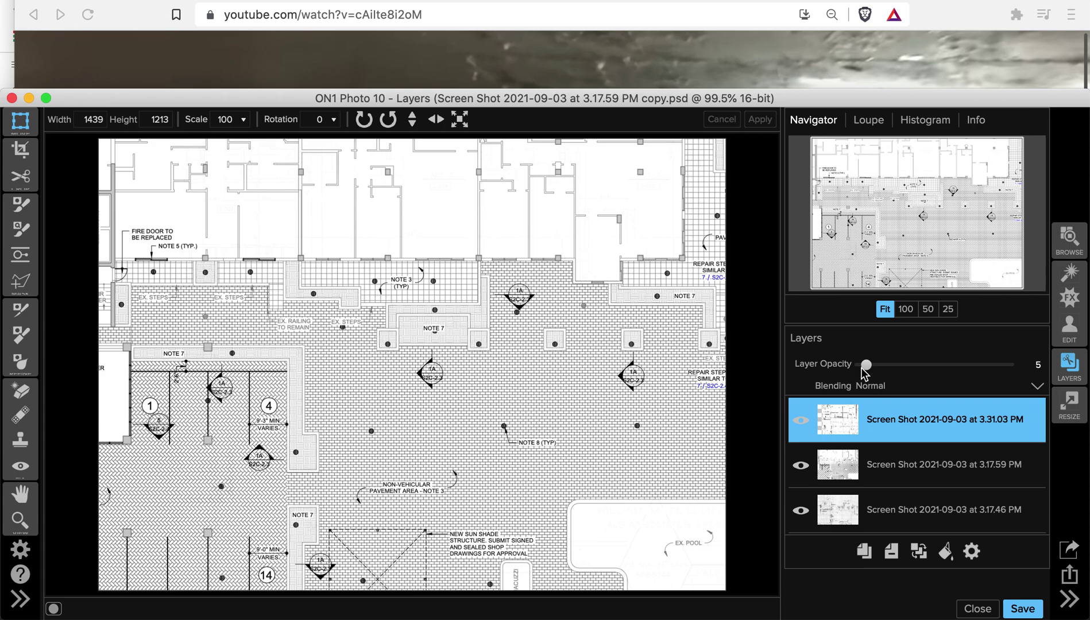
mouse_move(867, 367)
mouse_down()
mouse_move(1030, 368)
mouse_move(949, 345)
mouse_move(832, 355)
mouse_up()
click(1011, 364)
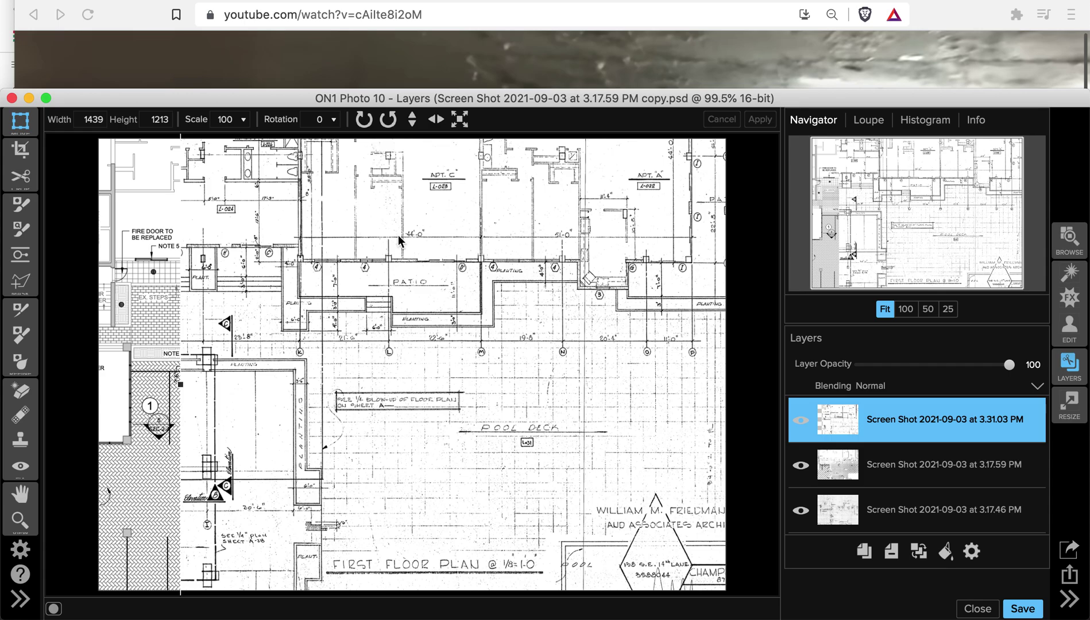
drag(1012, 368, 860, 364)
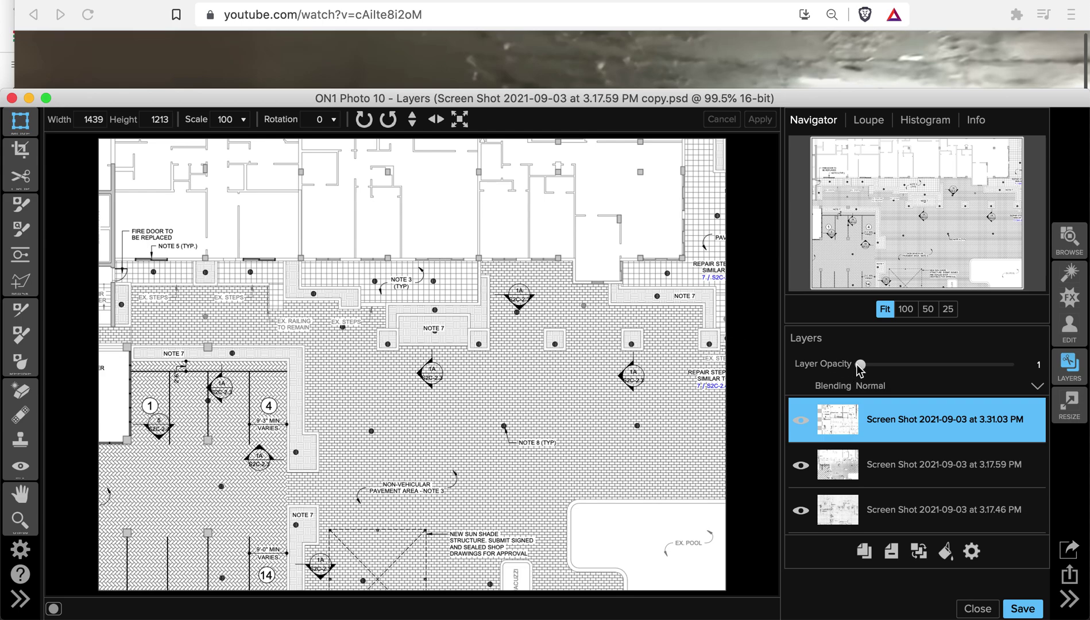
mouse_move(858, 365)
mouse_down()
mouse_move(1000, 365)
mouse_move(851, 351)
mouse_up()
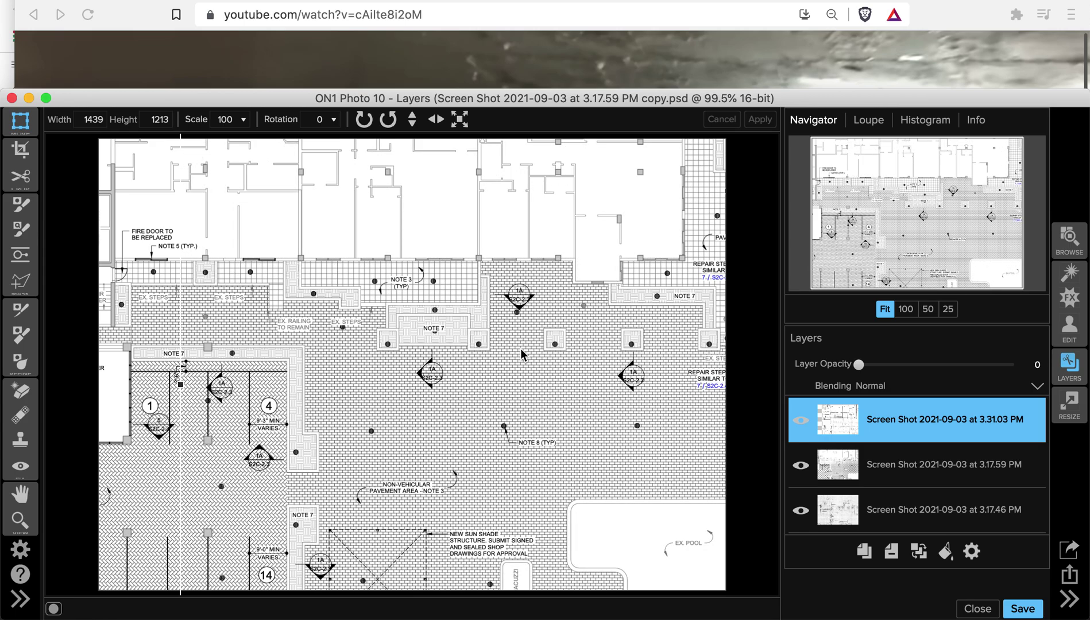